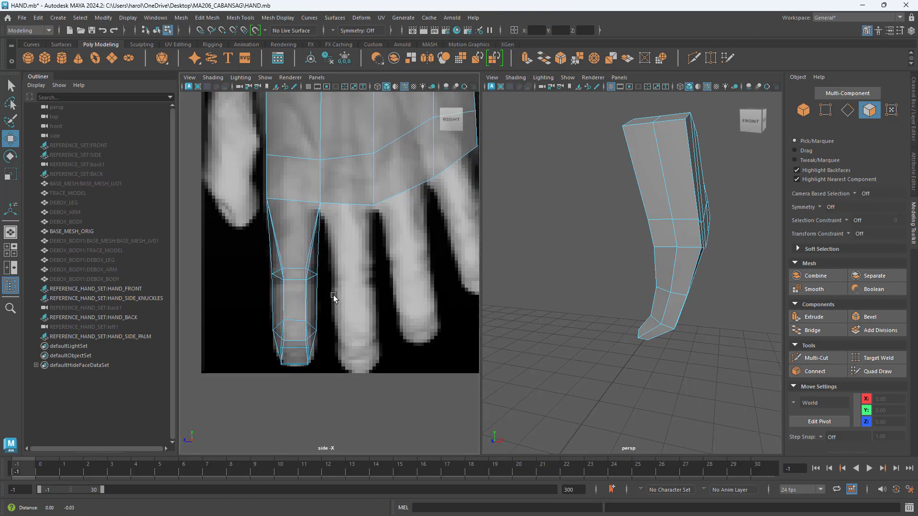
Step: Duplicate the faces of the index finger's lower segment as a separate piece, with the offset left at 0
left_click_drag(244, 266, 344, 350)
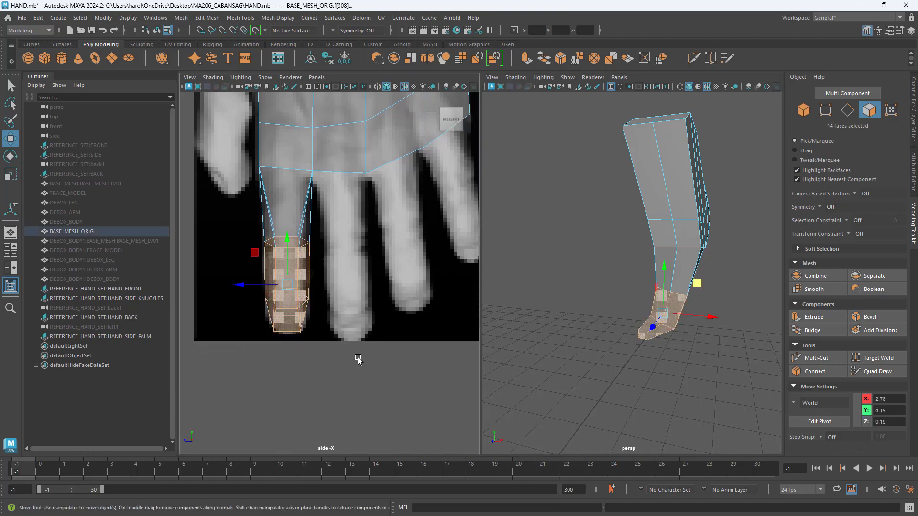
left_click_drag(614, 349, 703, 354, "alt")
left_click_drag(707, 312, 696, 306, "alt")
left_click_drag(639, 294, 685, 328)
middle_click_drag(393, 297, 369, 315, "alt")
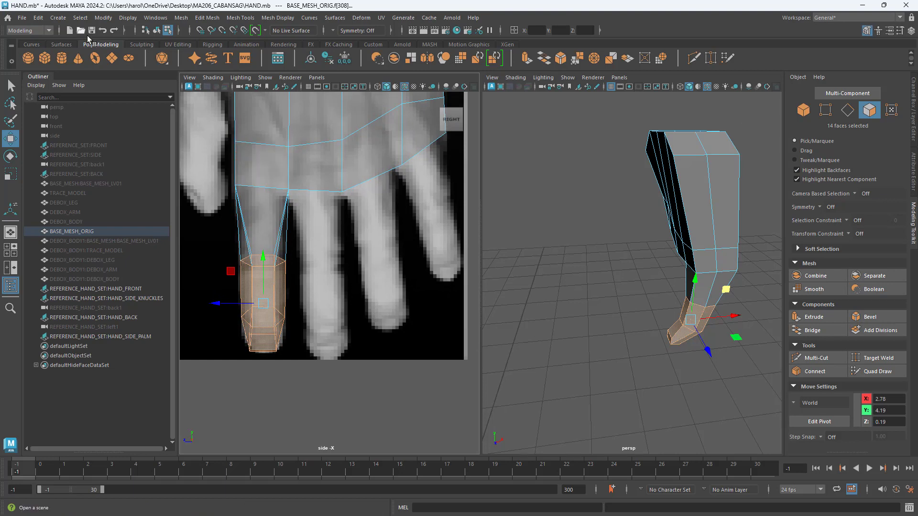
left_click(202, 18)
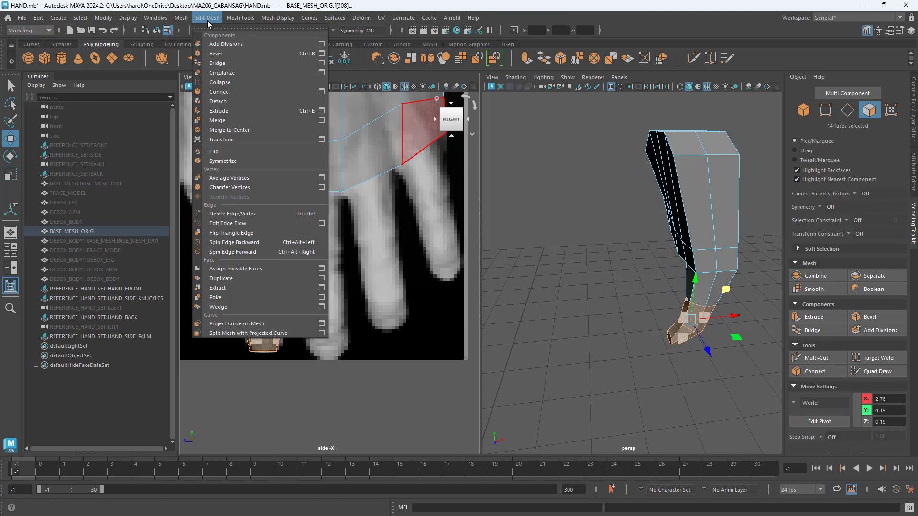
left_click(257, 278)
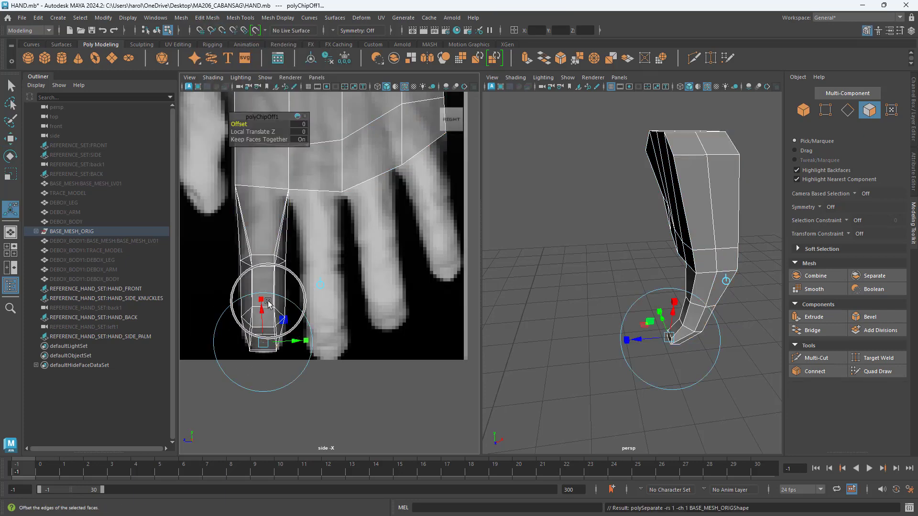
left_click(11, 139)
left_click(321, 395)
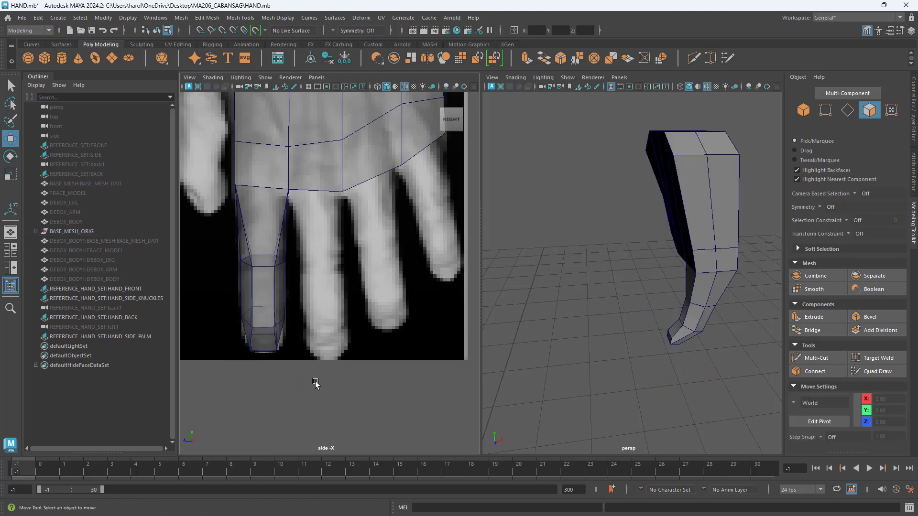
Step: Select the duplicated finger segment as an object and reset its pivot to the piece's center
double_click(266, 318)
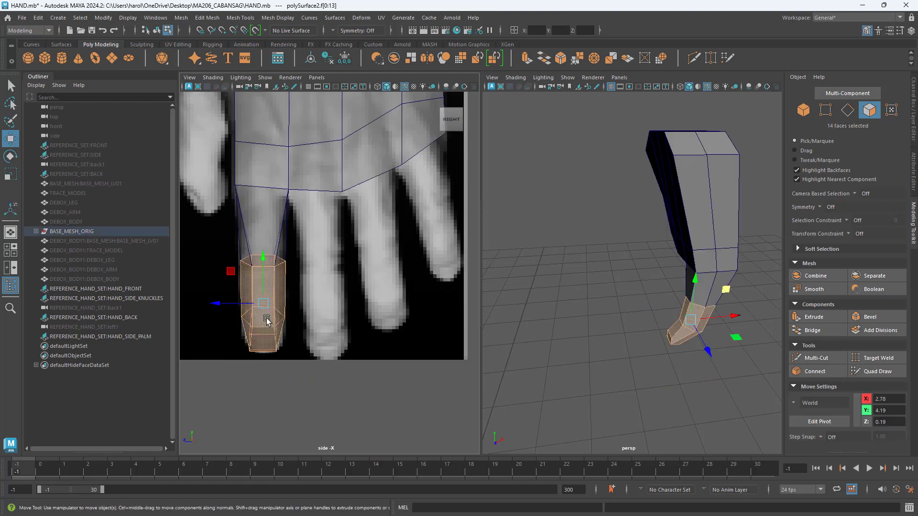
left_click(809, 113)
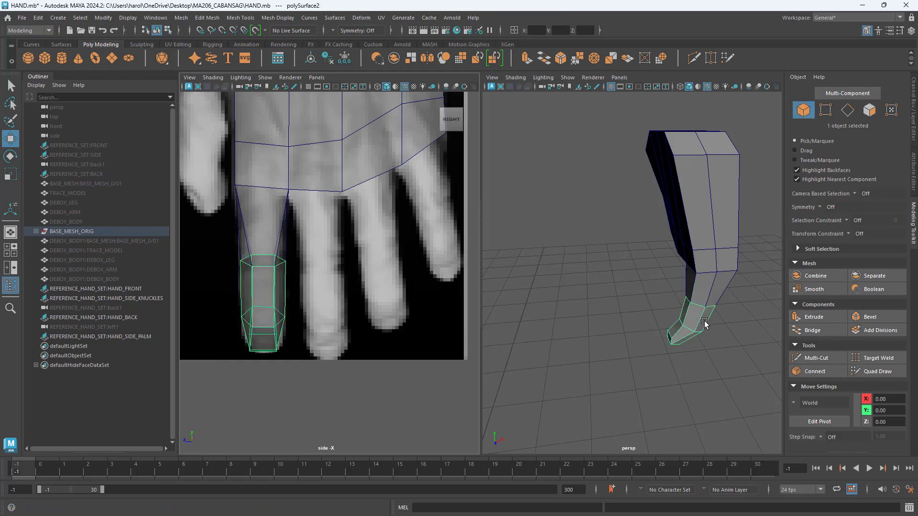
left_click_drag(696, 363, 636, 370, "alt")
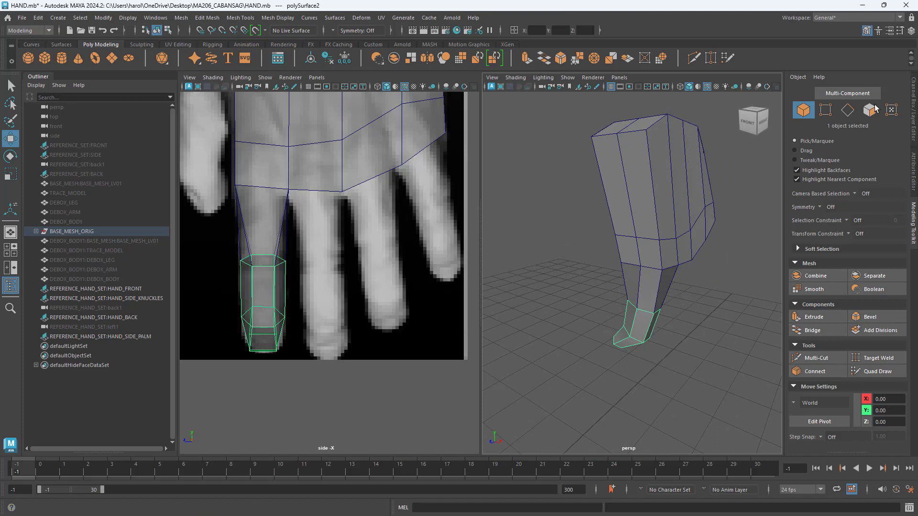
left_click(900, 32)
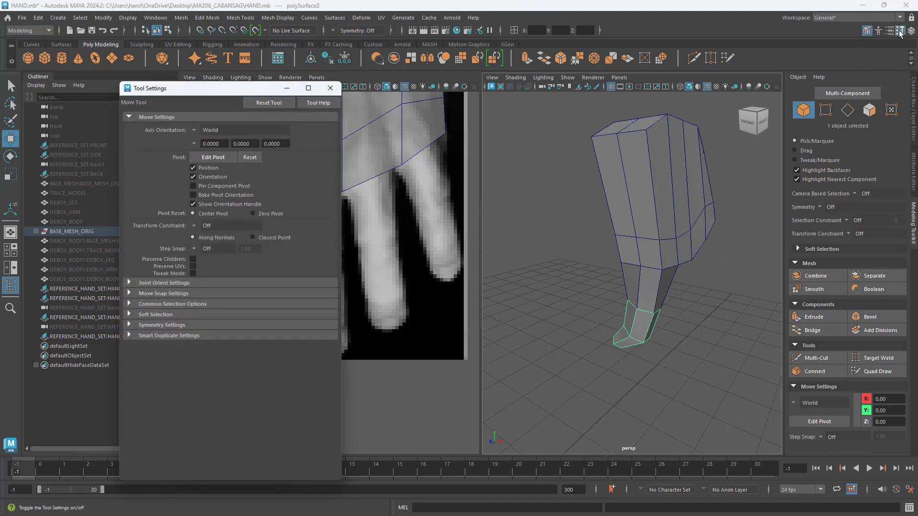
left_click(251, 158)
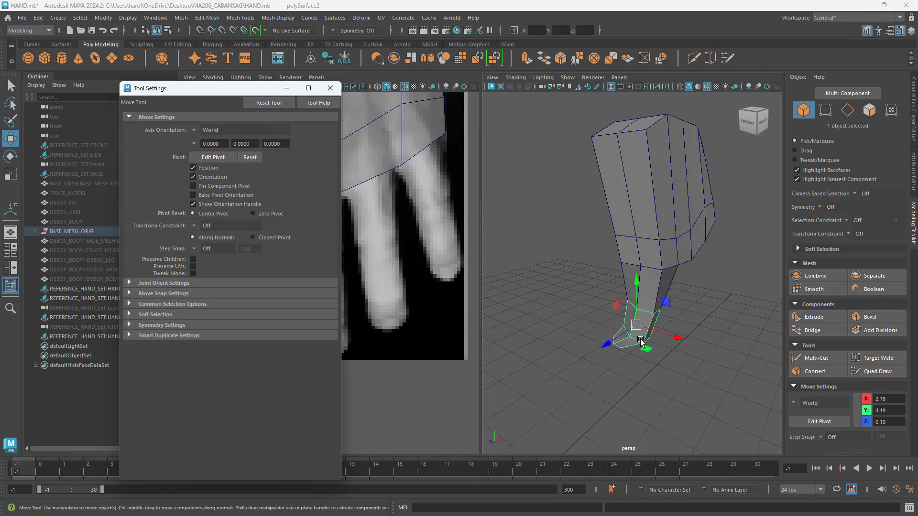
left_click_drag(590, 340, 577, 332, "alt")
left_click(330, 88)
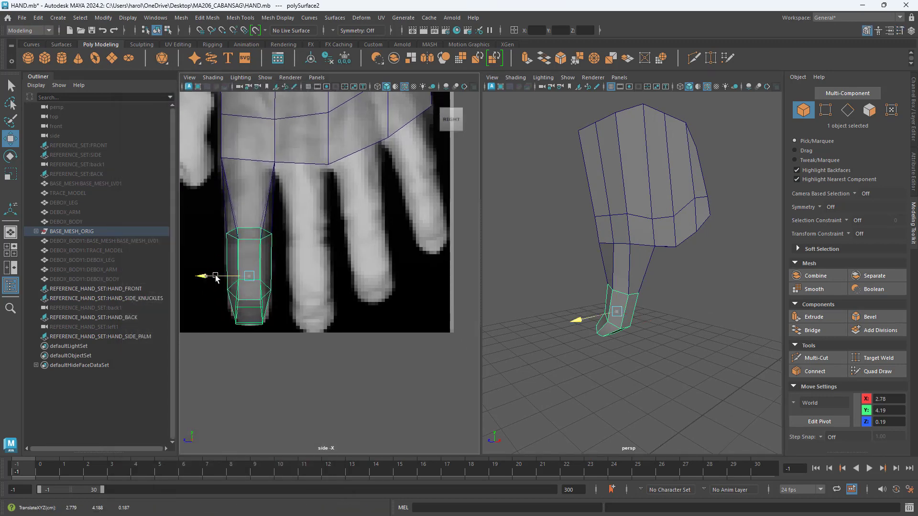
Step: Move the duplicated segment along Z onto the middle finger and scale it uniformly by about 1.12
left_click_drag(216, 280, 278, 280, "shift")
left_click_drag(600, 307, 769, 317, "alt")
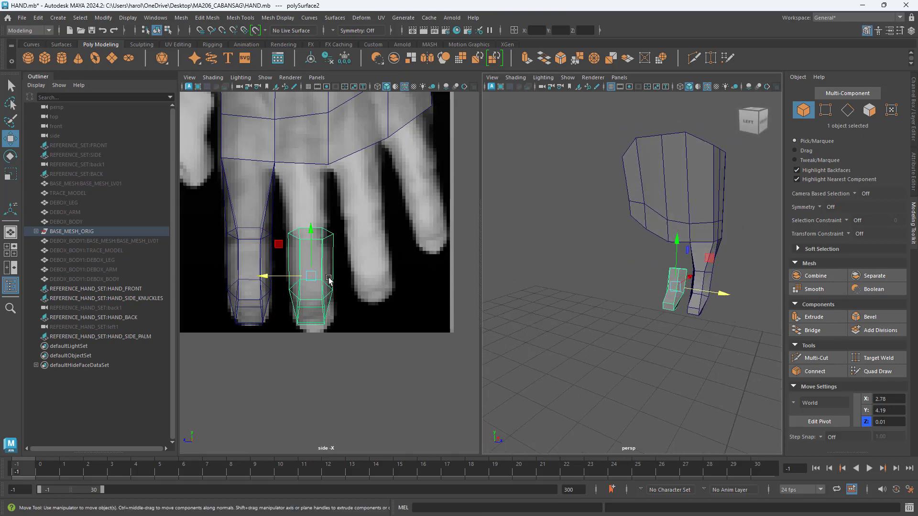
key("r")
left_click_drag(671, 352, 658, 360, "alt")
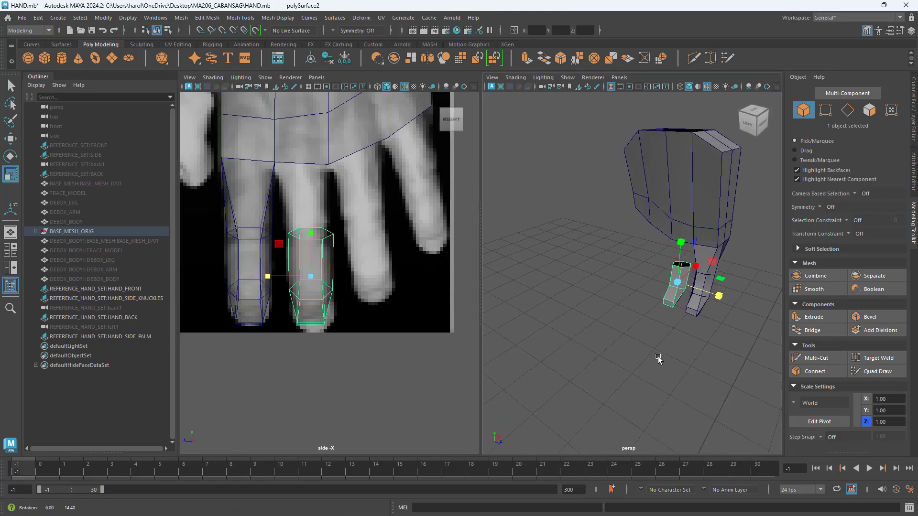
left_click_drag(679, 282, 672, 286)
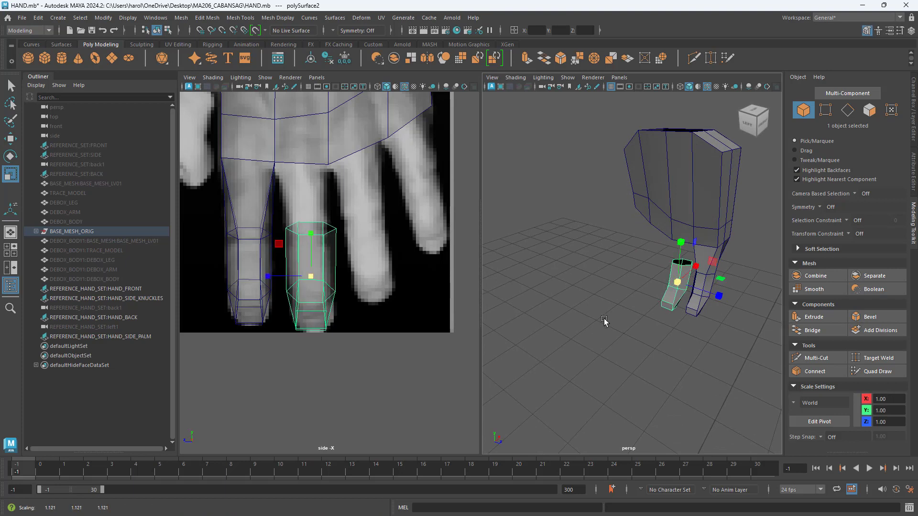
Step: Lower the middle finger segment slightly and tilt it to follow the finger in the side reference
key("w")
left_click_drag(677, 245, 716, 274)
key("e")
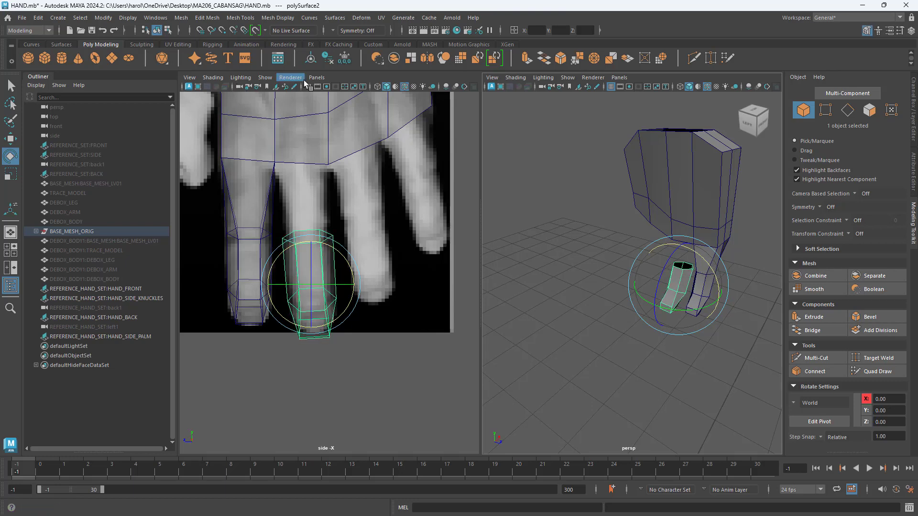
Step: In the orthographic front view, rotate and reposition the middle finger segment to match the fingertip in the reference
left_click(316, 78)
mouse_move(354, 106)
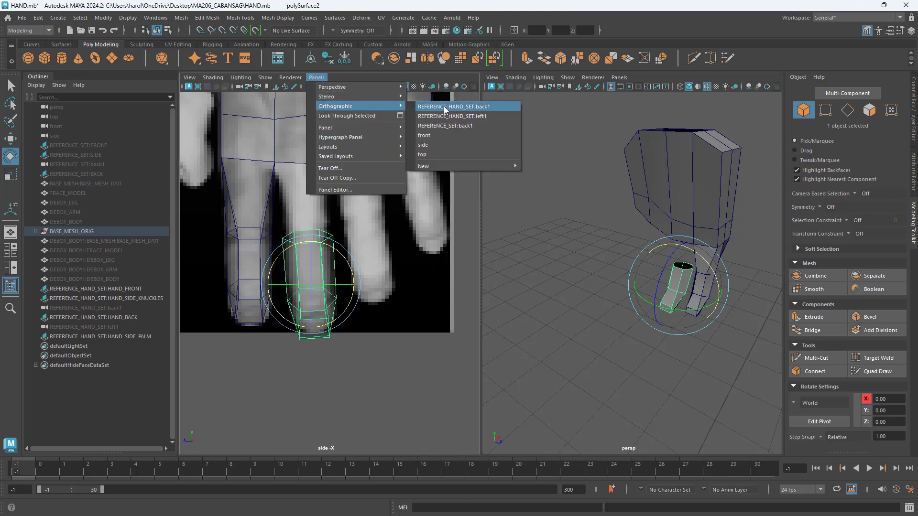
left_click(438, 136)
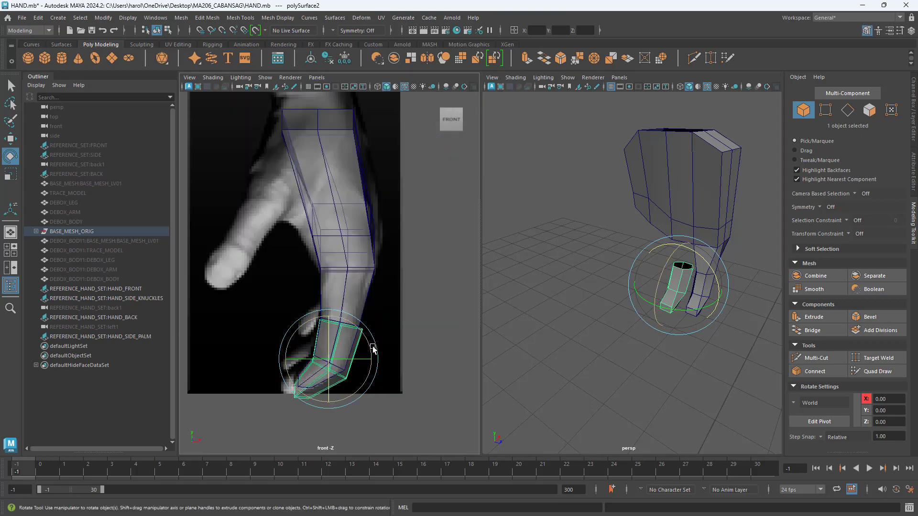
scroll(367, 352, "up", 2)
middle_click_drag(366, 357, 346, 268, "alt")
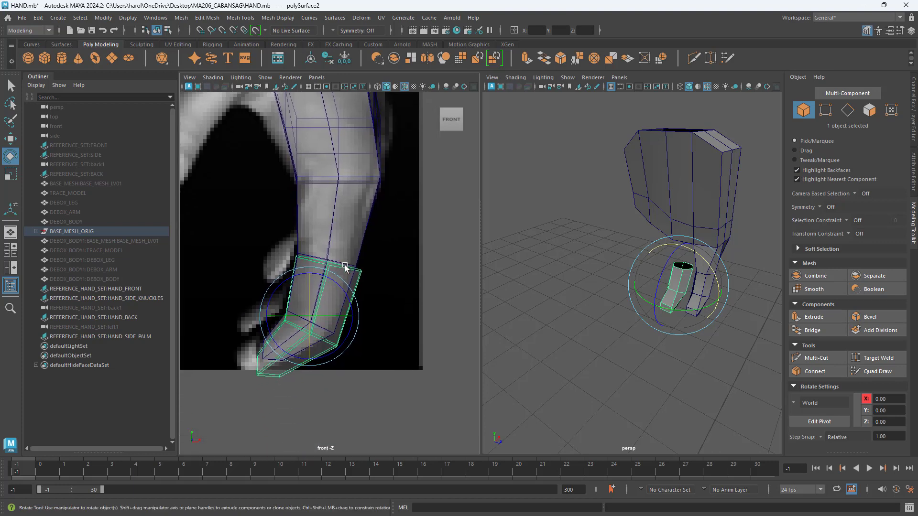
mouse_move(337, 280)
left_mouse_down()
mouse_move(341, 288)
mouse_move(331, 288)
left_mouse_up()
key("w")
left_click_drag(600, 320, 289, 299, "alt")
middle_click_drag(362, 292, 367, 319, "alt")
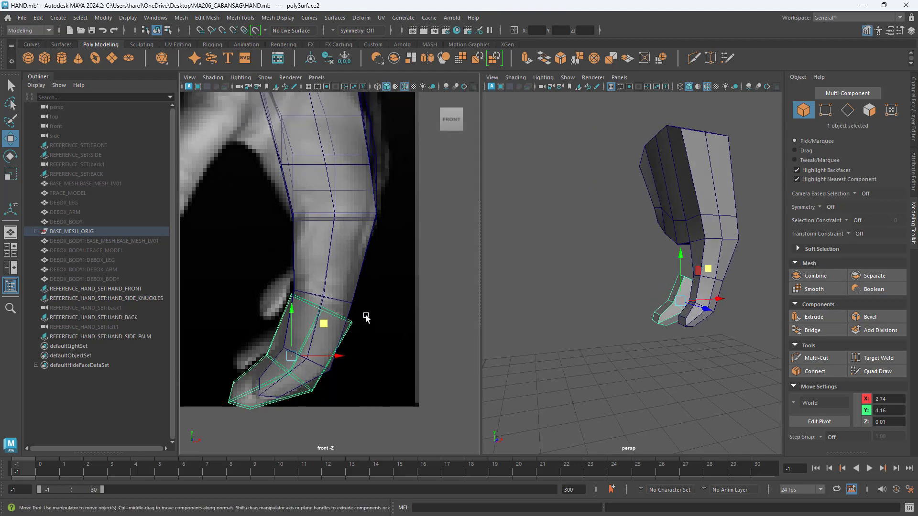
Step: In the REFERENCE_HAND_SET:left1 view, duplicate the middle finger segment onto the ring finger, raise it and scale it to fit
left_click(316, 77)
mouse_move(332, 109)
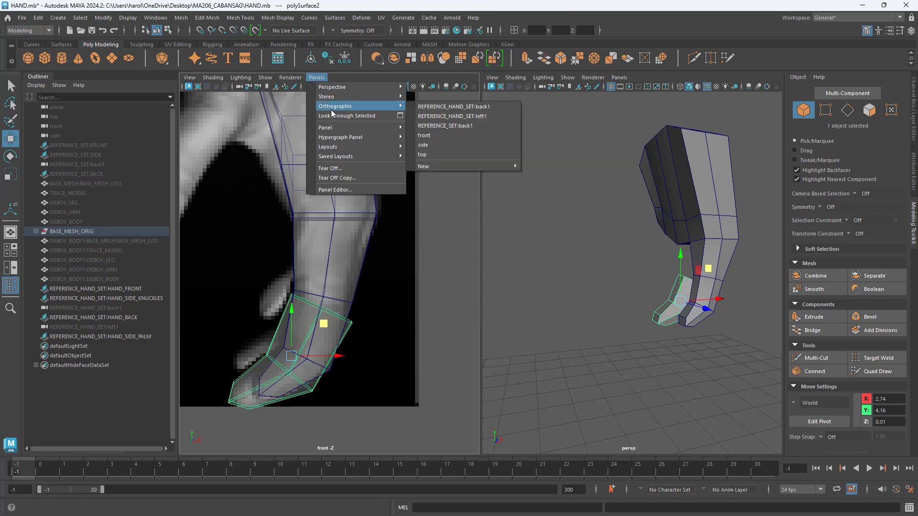
left_click(476, 118)
middle_click_drag(379, 360, 401, 364, "alt")
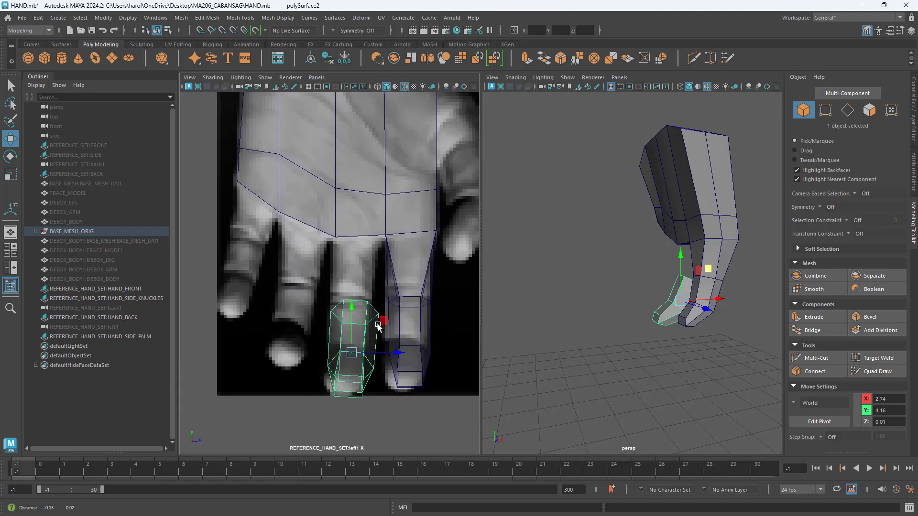
left_click_drag(393, 355, 330, 348, "shift")
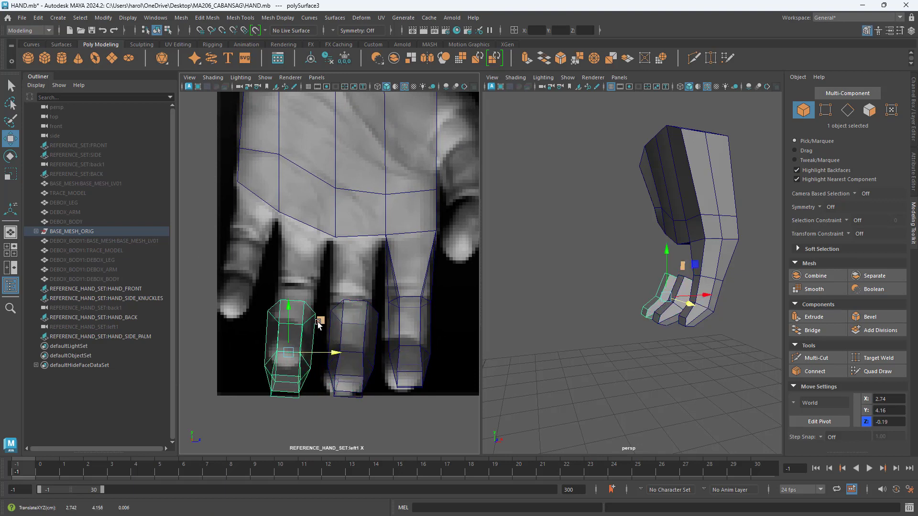
middle_click_drag(319, 325, 320, 296)
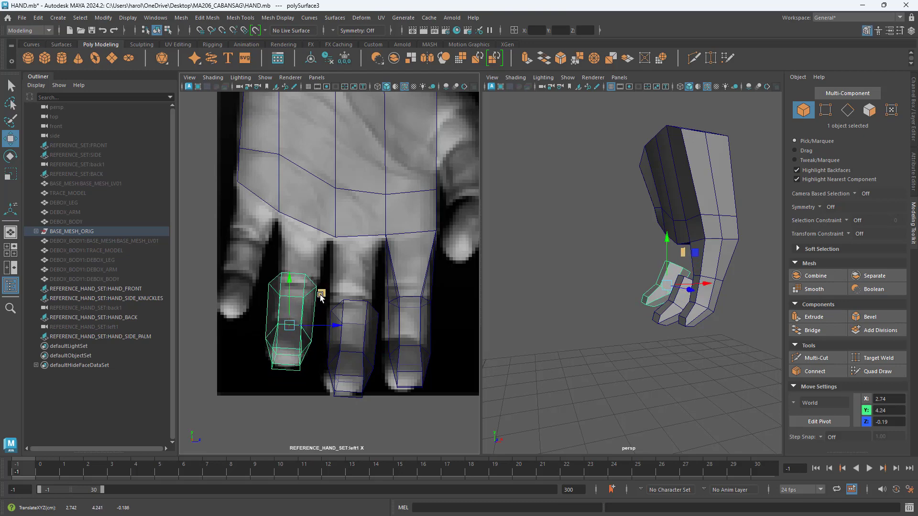
key("r")
left_click_drag(602, 336, 646, 262, "alt")
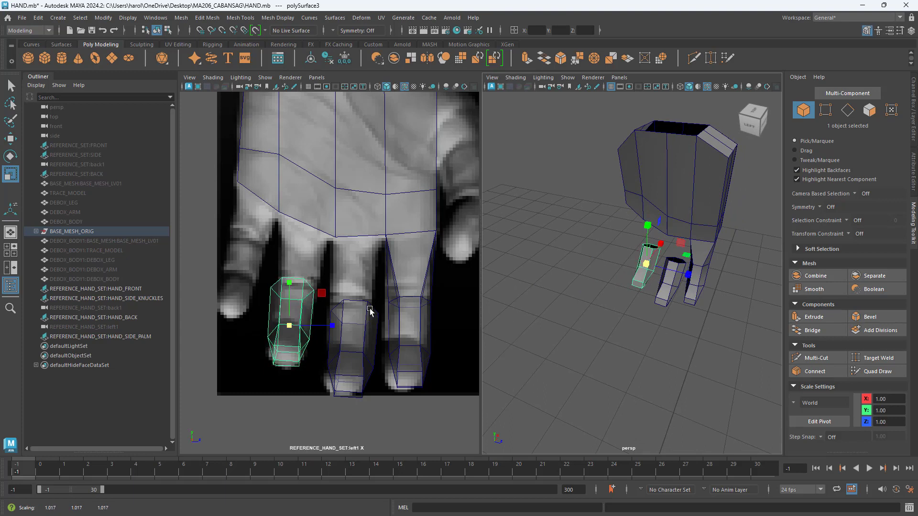
Step: Try repositioning the ring finger segment in the orthographic front view and undo the move
left_click(316, 77)
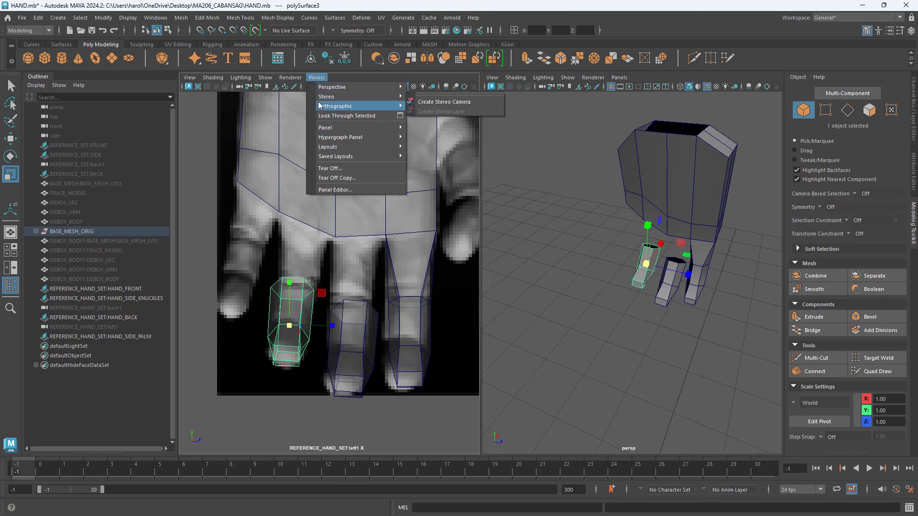
mouse_move(320, 107)
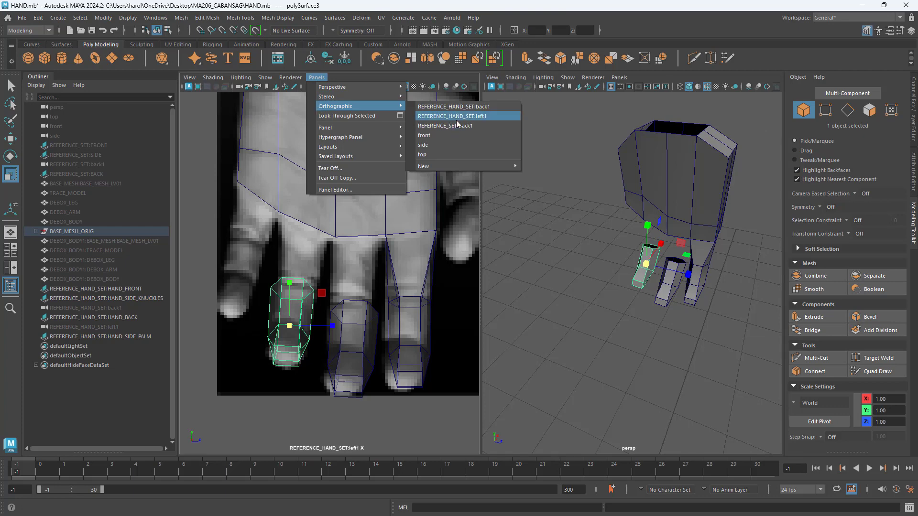
left_click(455, 138)
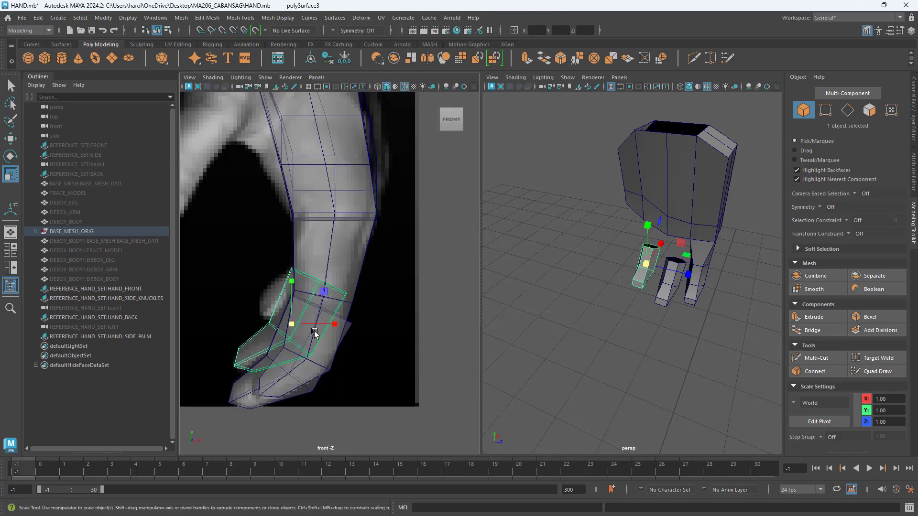
middle_click_drag(314, 333, 328, 295, "alt")
key("w")
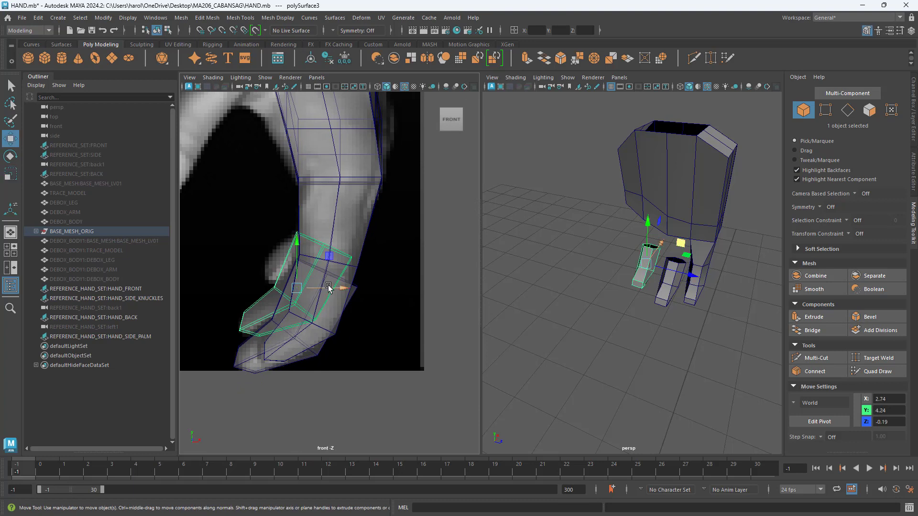
left_click_drag(330, 255, 348, 287)
key("ctrl+z")
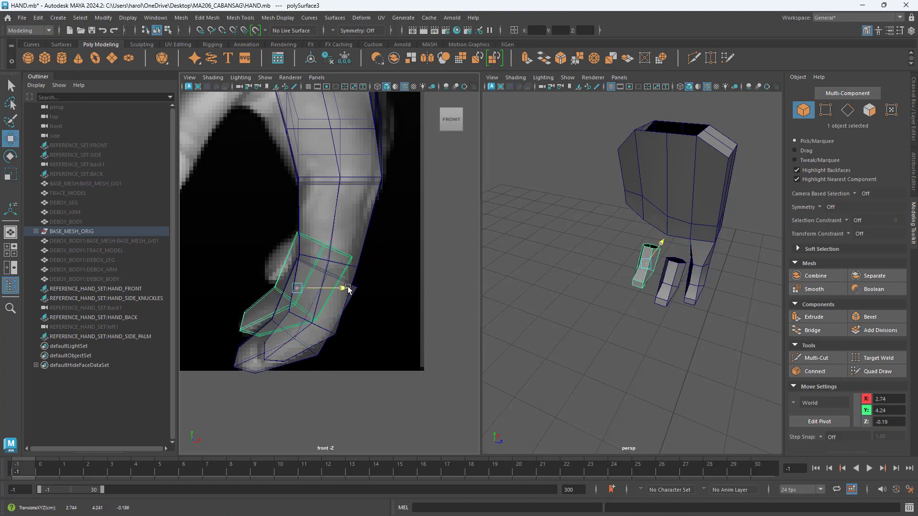
Step: Examine the ring finger segment's alignment in the perspective view and against the REFERENCE_HAND_SET:back1 view
left_click_drag(615, 322, 605, 338, "alt")
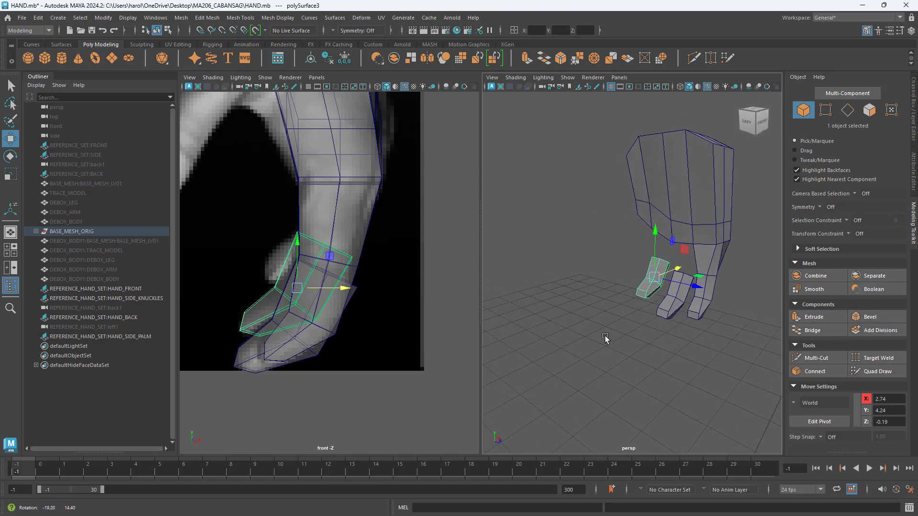
left_click(316, 77)
mouse_move(354, 106)
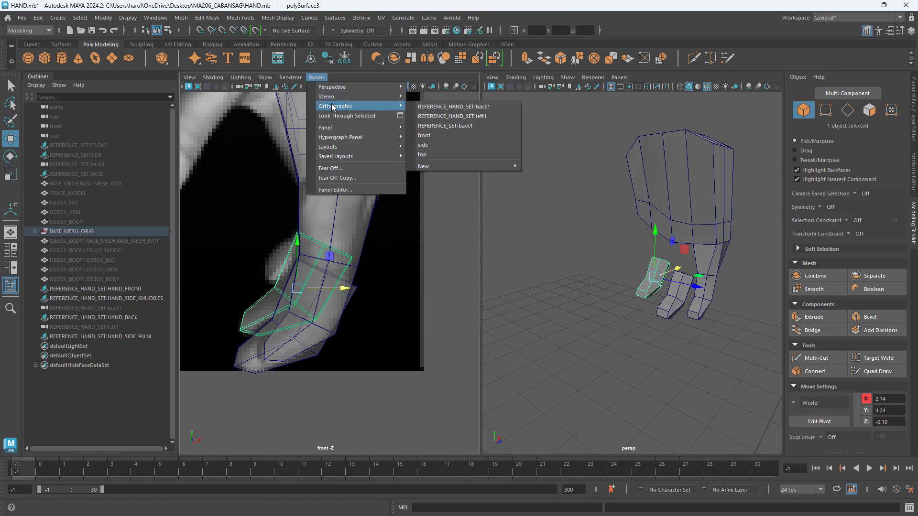
left_click(441, 108)
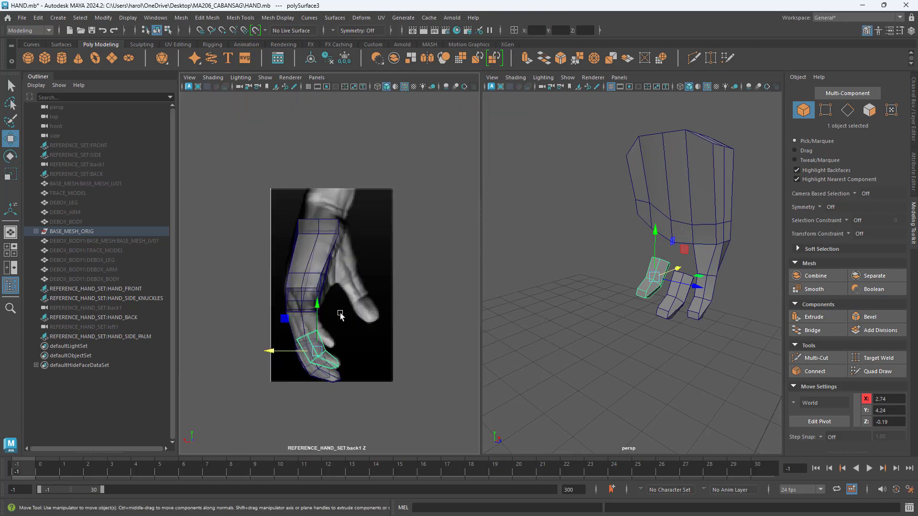
scroll(341, 315, "up", 8)
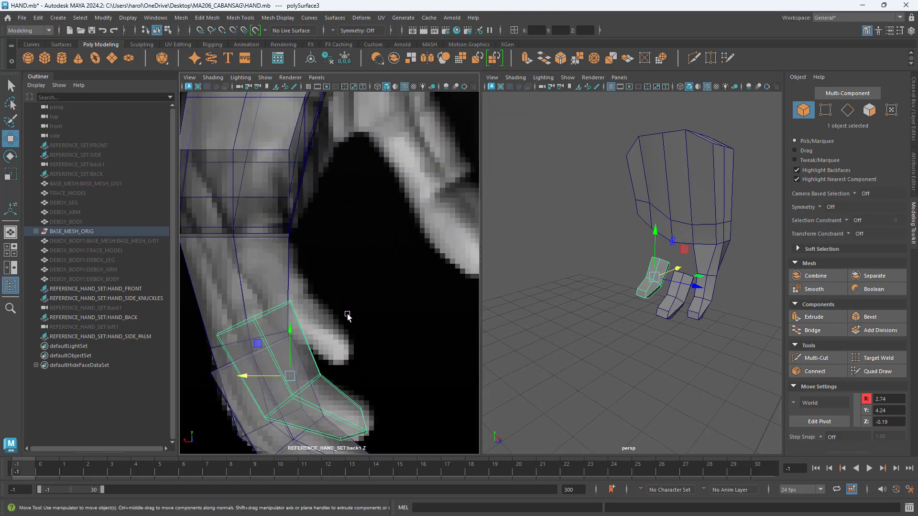
middle_click_drag(348, 316, 362, 261, "alt")
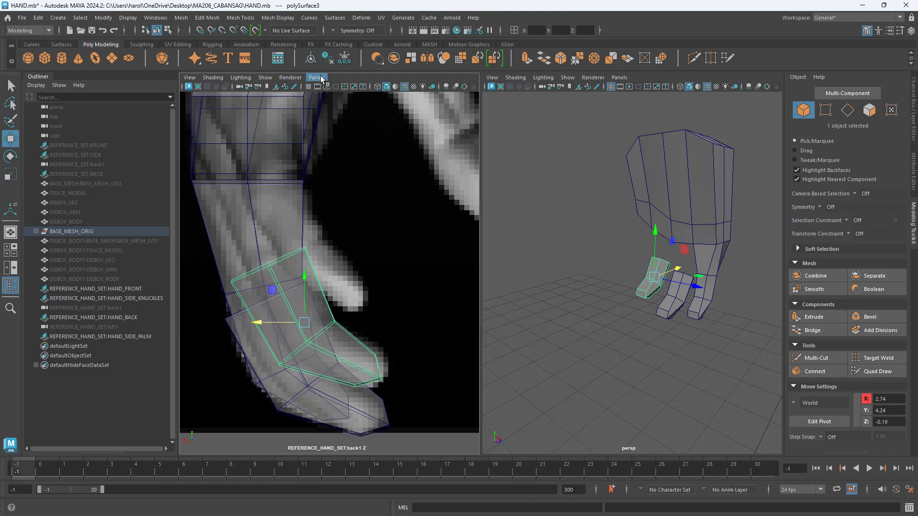
left_click_drag(596, 285, 619, 291, "alt")
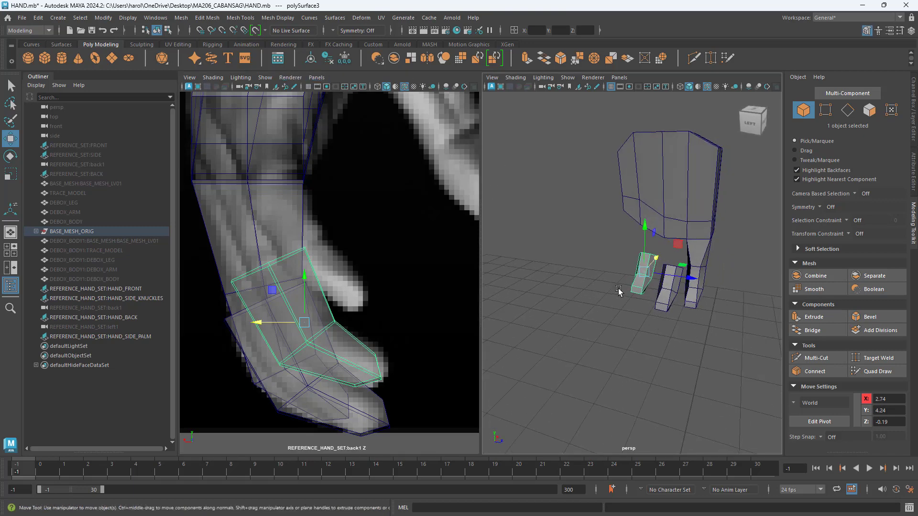
Step: Duplicate the ring finger segment outward to about Z -0.39 for the little finger, and raise the copy to about Y 4.38
left_click_drag(688, 280, 661, 273, "shift")
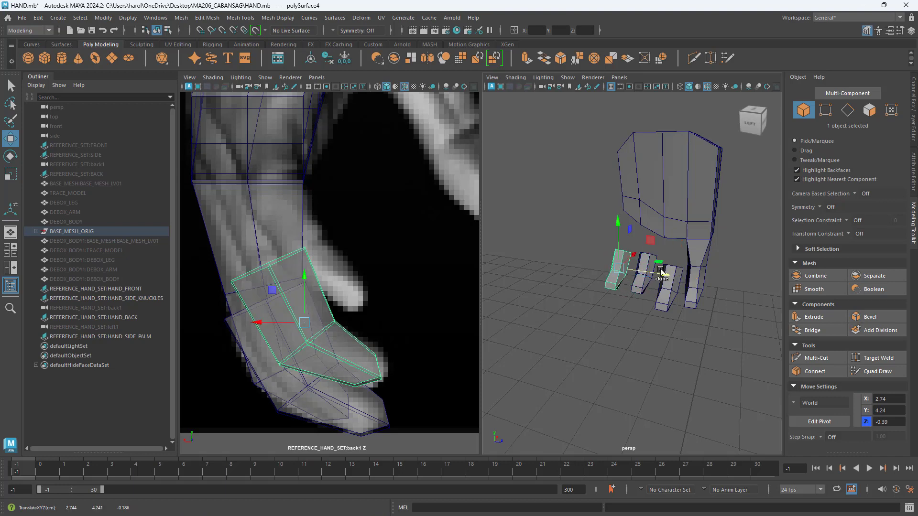
left_click_drag(299, 282, 316, 211)
left_click_drag(676, 317, 665, 316, "alt")
middle_click_drag(374, 261, 343, 279, "alt")
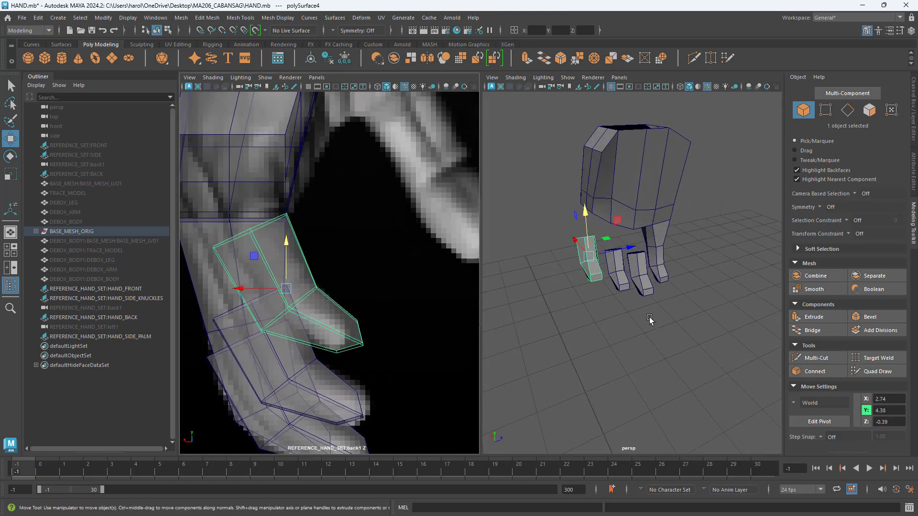
Step: Scale the little finger segment down and reposition it to fit the smallest finger in the REFERENCE_HAND_SET:back1 view, about X 2.73, Y 4.36
key("e")
key("r")
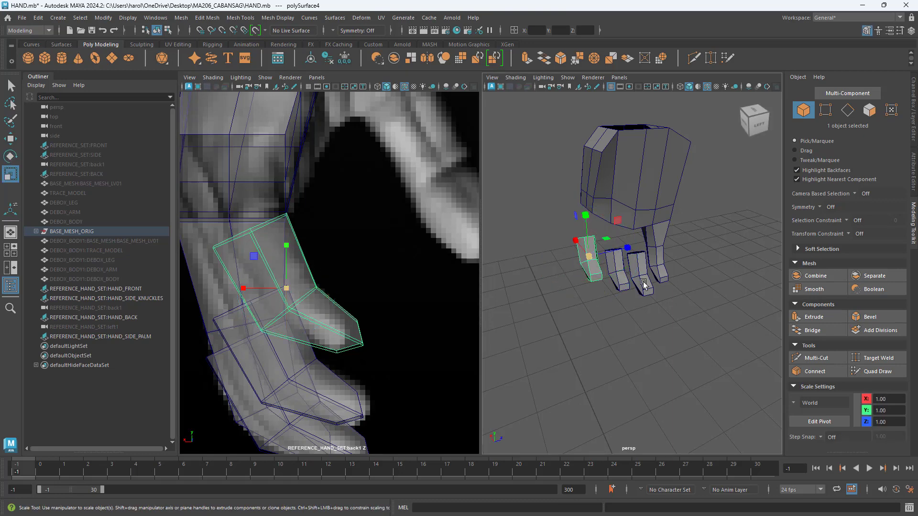
left_click_drag(586, 254, 579, 259)
key("w")
left_click_drag(256, 260, 264, 268)
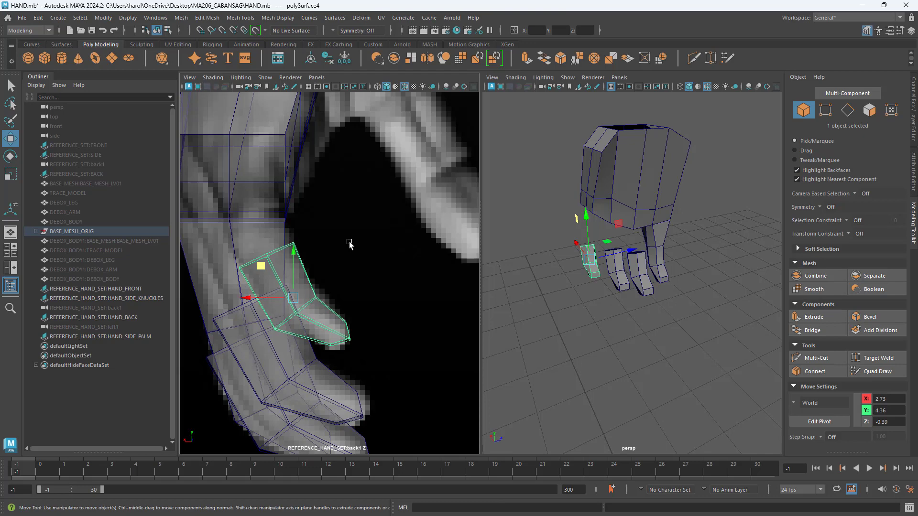
Step: In the REFERENCE_HAND_SET:left1 view, rotate the little finger segment and shift it to about Z -0.35 to match the reference
left_click_drag(618, 286, 549, 213, "alt")
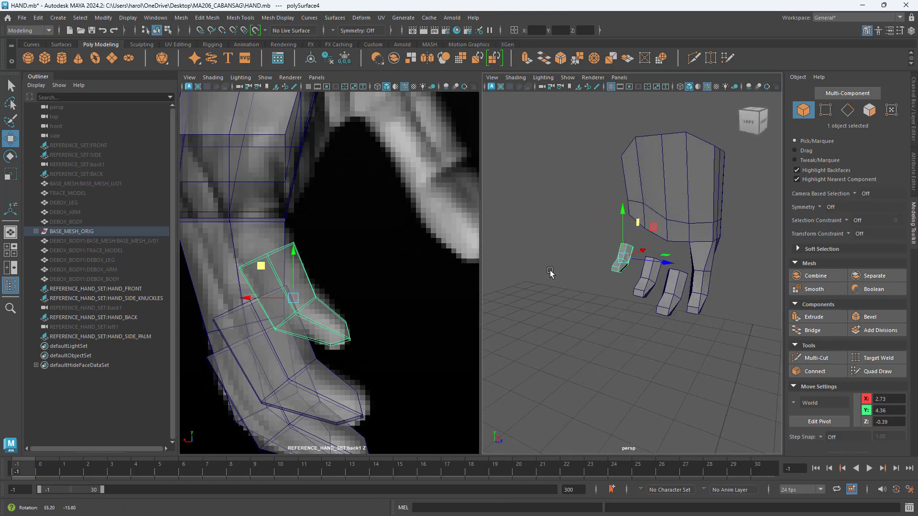
left_click(316, 78)
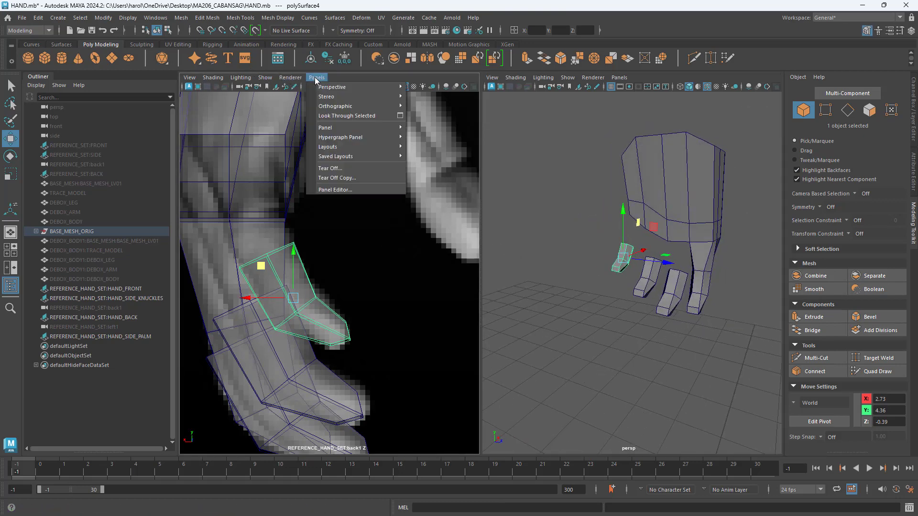
mouse_move(334, 106)
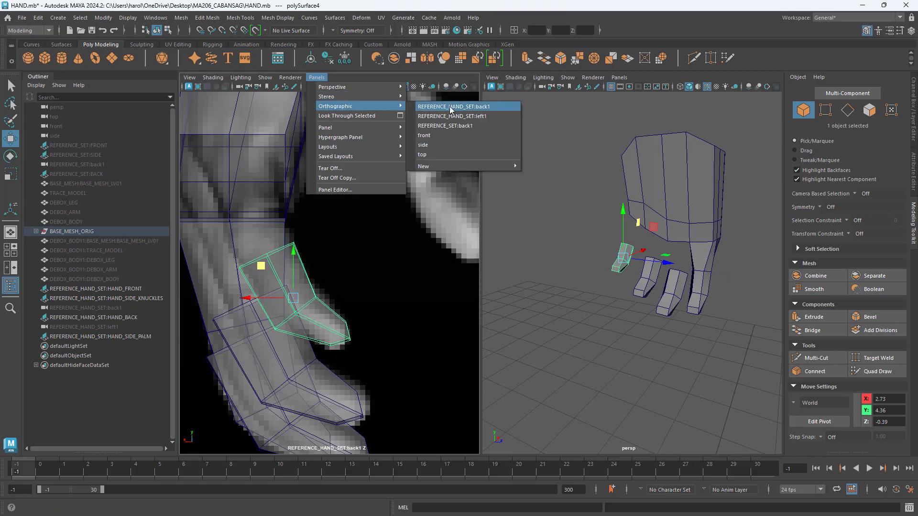
left_click(460, 117)
scroll(304, 267, "up", 3)
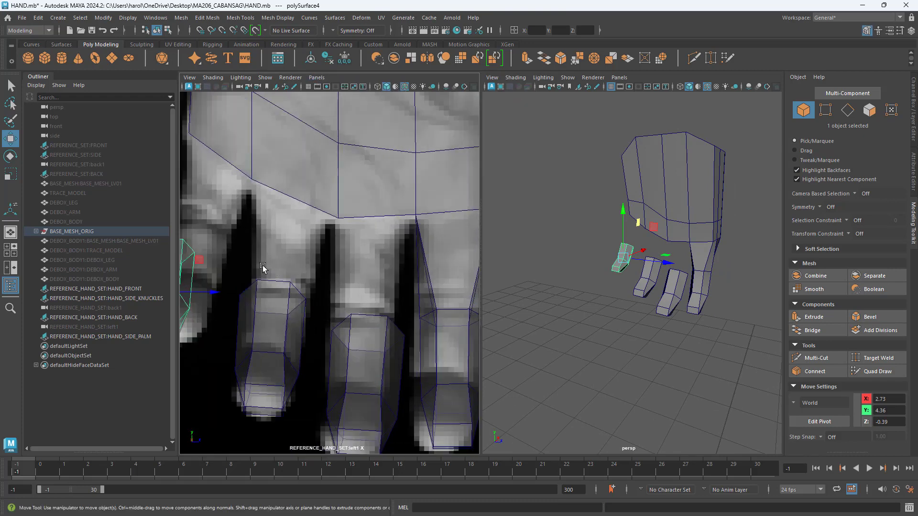
middle_click_drag(263, 267, 375, 248, "alt")
left_click_drag(316, 272, 337, 253)
key("e")
key("ctrl+z")
left_click_drag(336, 253, 337, 252)
key("w")
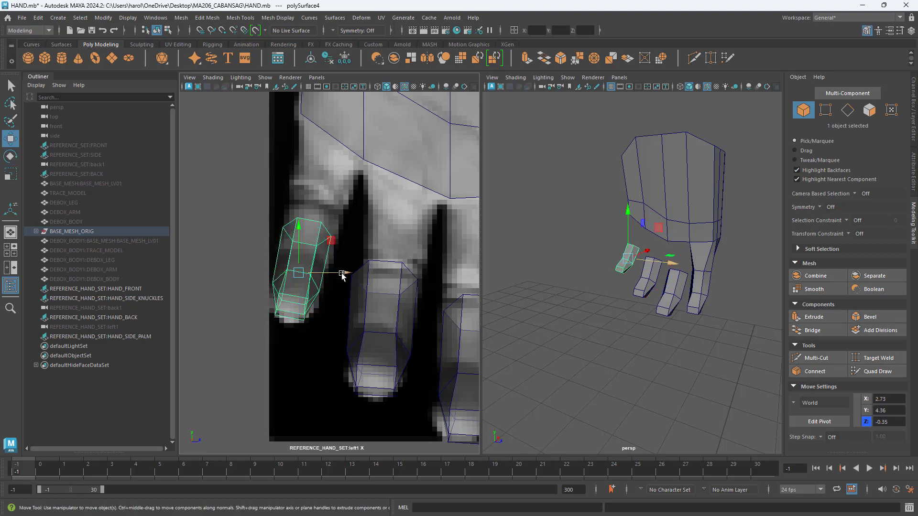
left_click(344, 273)
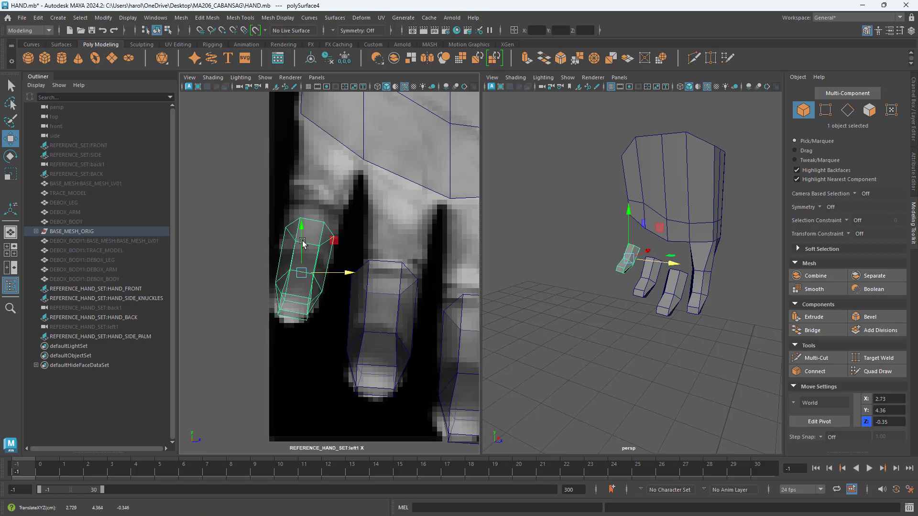
left_click_drag(303, 242, 300, 245)
Step: Tilt the ring finger segment to follow the reference finger's angle and shift it to about Z -0.18
middle_click_drag(356, 271, 296, 250, "alt")
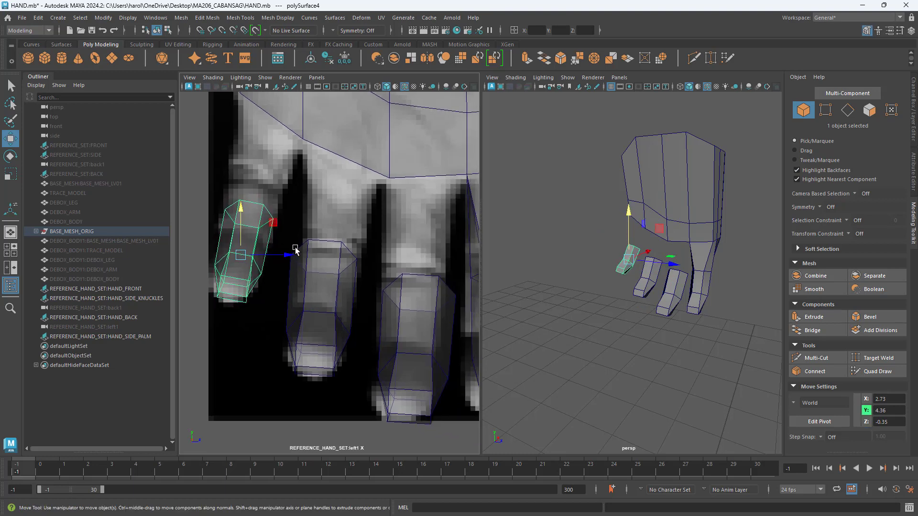
left_click(319, 266)
key("e")
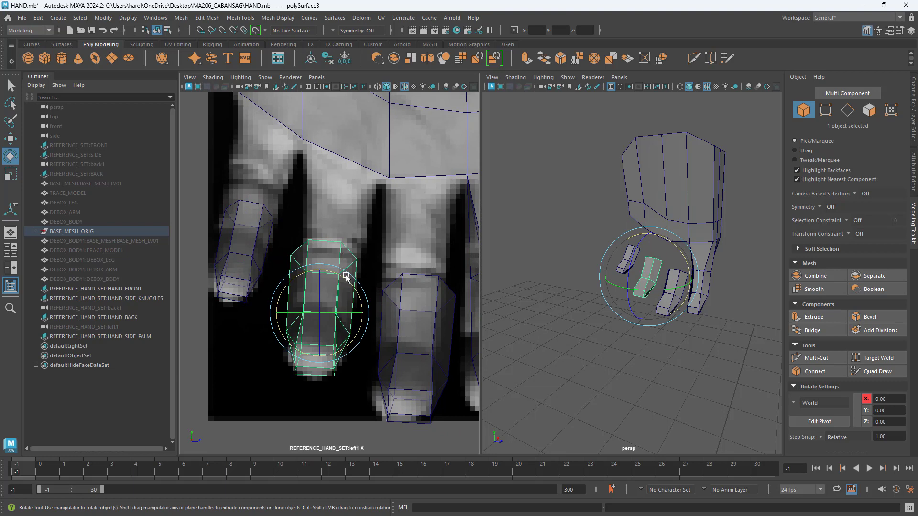
left_click_drag(345, 277, 362, 316)
key("w")
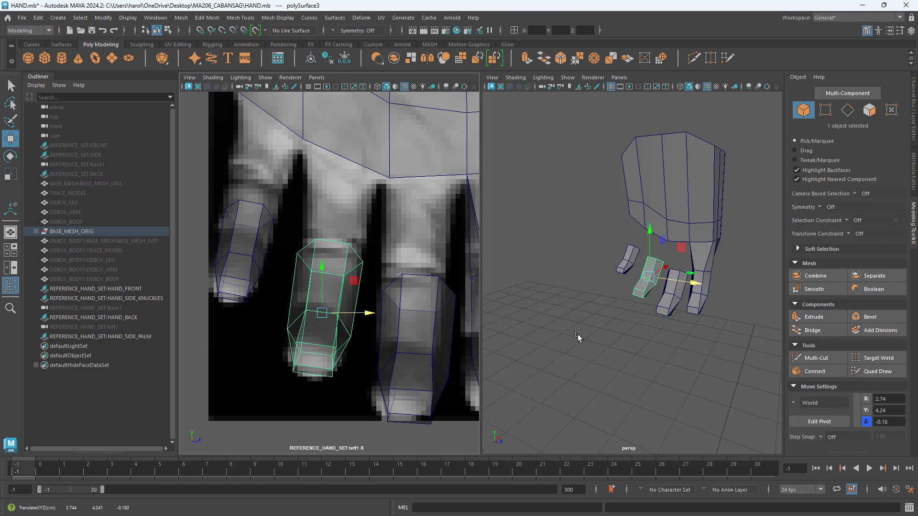
Step: Shift the middle finger segment to about Z -0.01 so it lines up with the reference finger
left_click(577, 334)
left_click(411, 317)
middle_click_drag(417, 322, 338, 276, "alt")
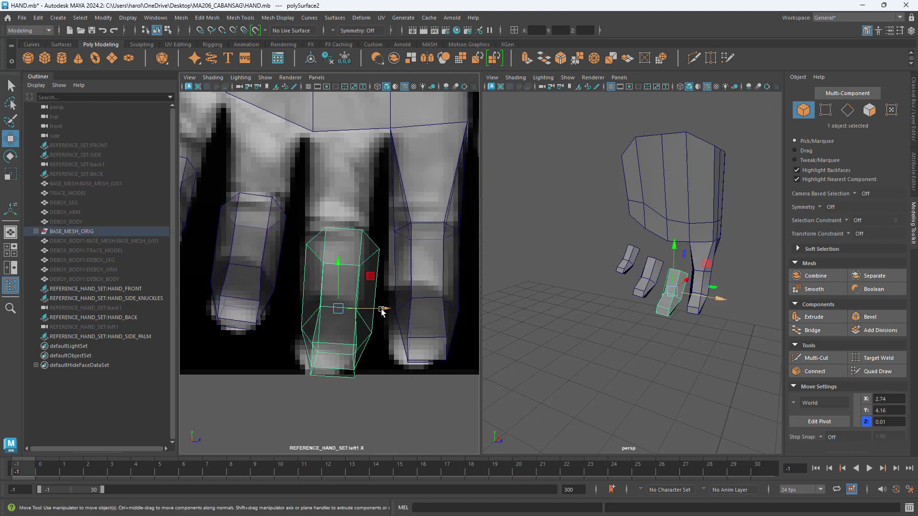
left_click_drag(380, 308, 372, 309)
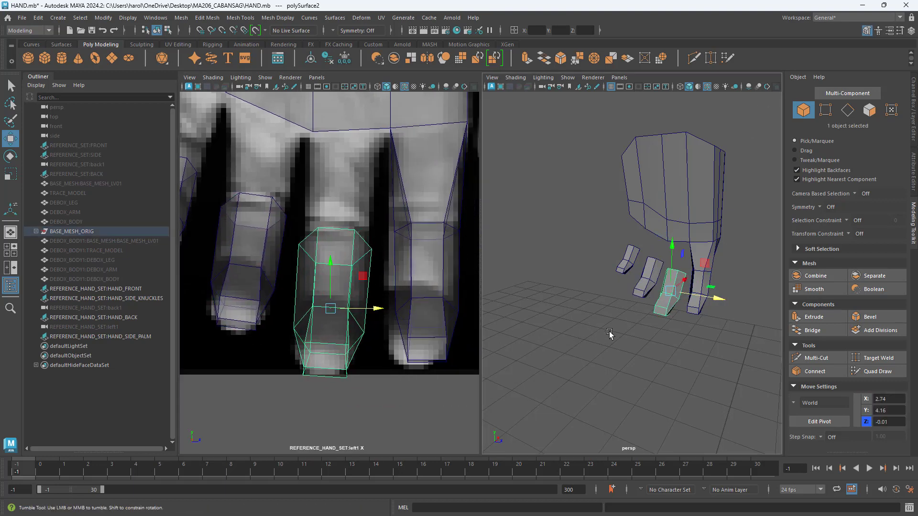
Step: Combine the middle, ring and little finger segments into one mesh
left_click_drag(610, 332, 685, 278, "alt")
left_click(666, 336)
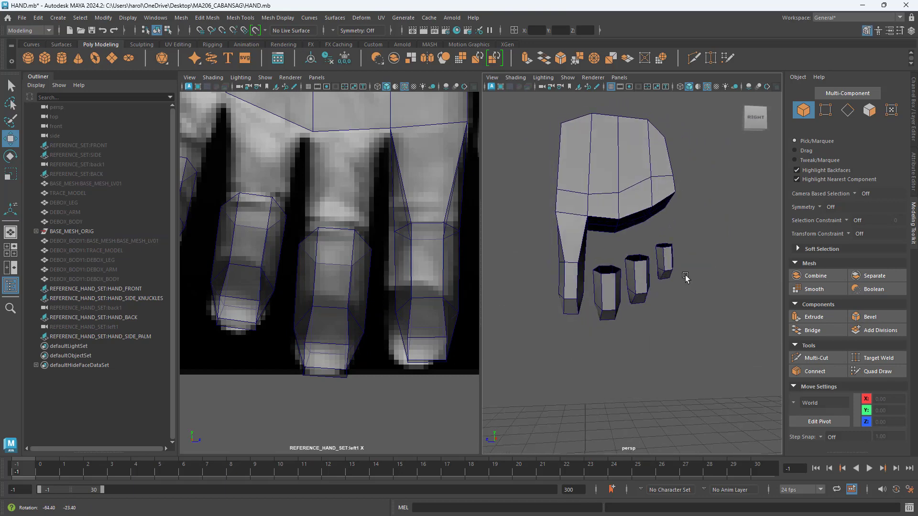
left_click(610, 292)
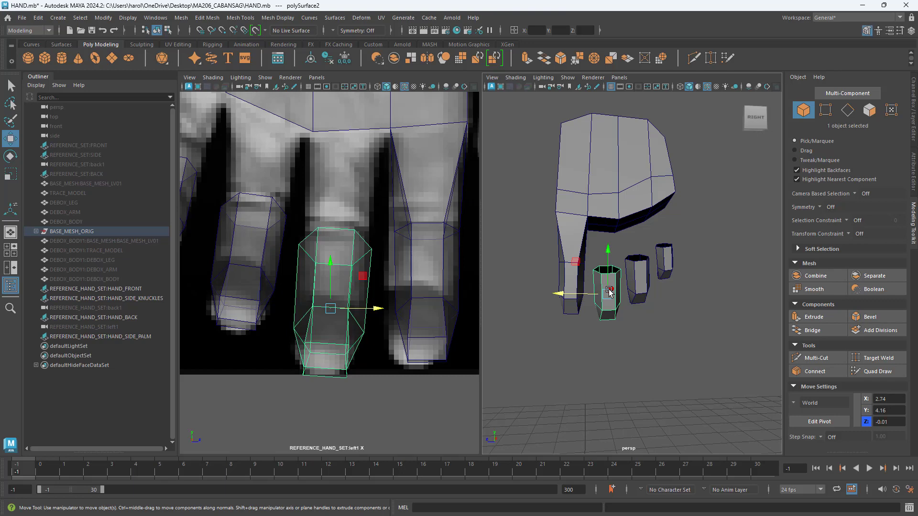
left_click(643, 283, "shift")
left_click(669, 263, "shift")
left_click_drag(670, 299, 717, 283, "alt")
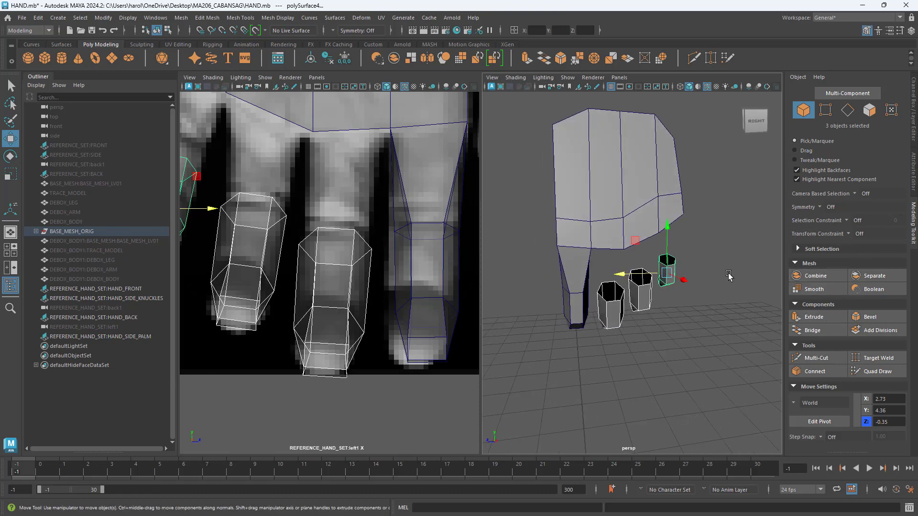
left_click(824, 282)
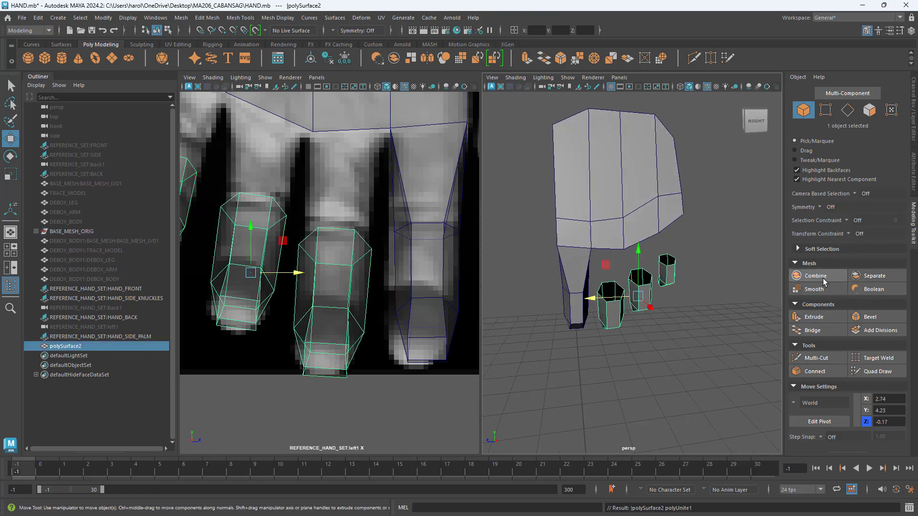
Step: Combine the palm and index finger mesh with the combined finger segments into a single object
mouse_move(688, 324)
left_mouse_down("alt")
mouse_move(706, 309)
mouse_move(678, 301)
mouse_move(686, 306)
left_mouse_up("alt")
left_click(629, 183)
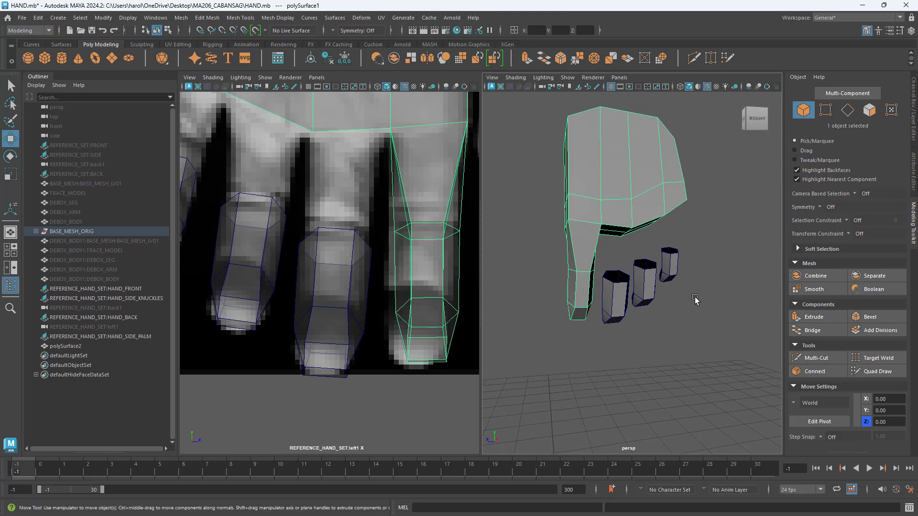
left_click(673, 266)
left_click_drag(712, 343, 717, 348, "alt")
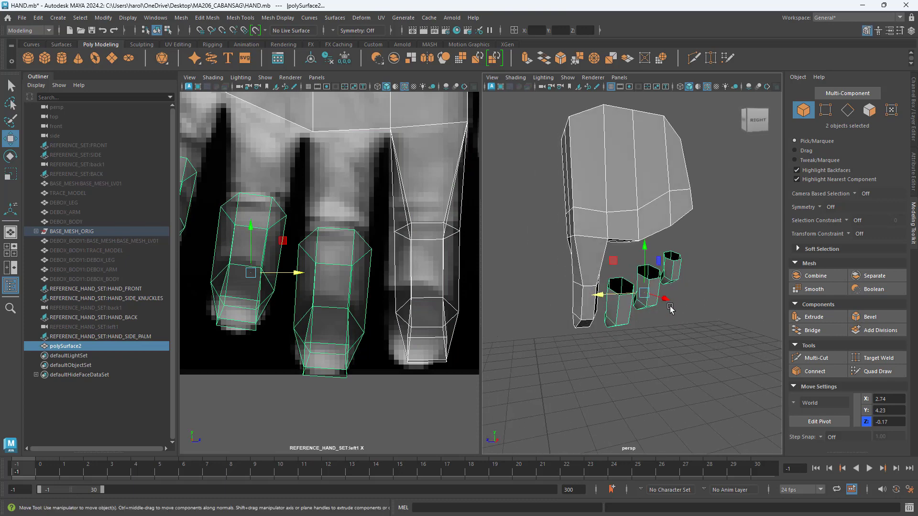
left_click_drag(670, 309, 667, 286, "alt")
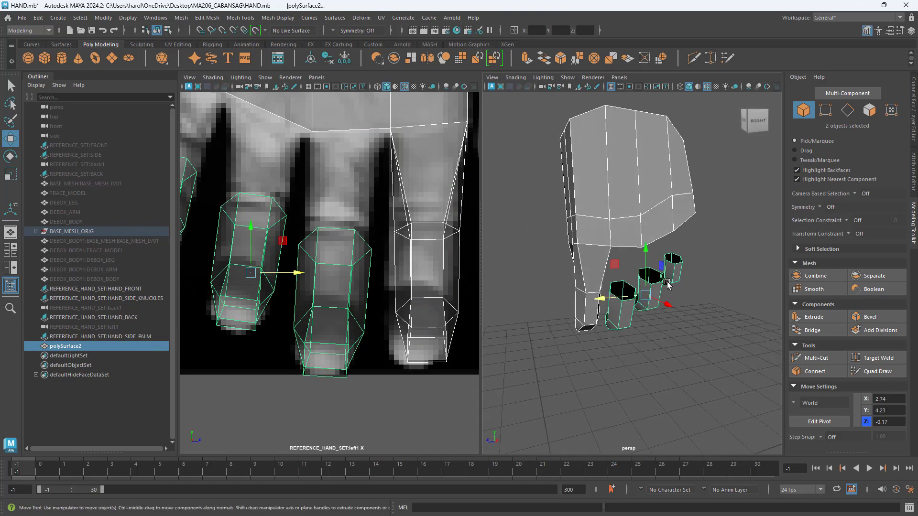
left_click(824, 278)
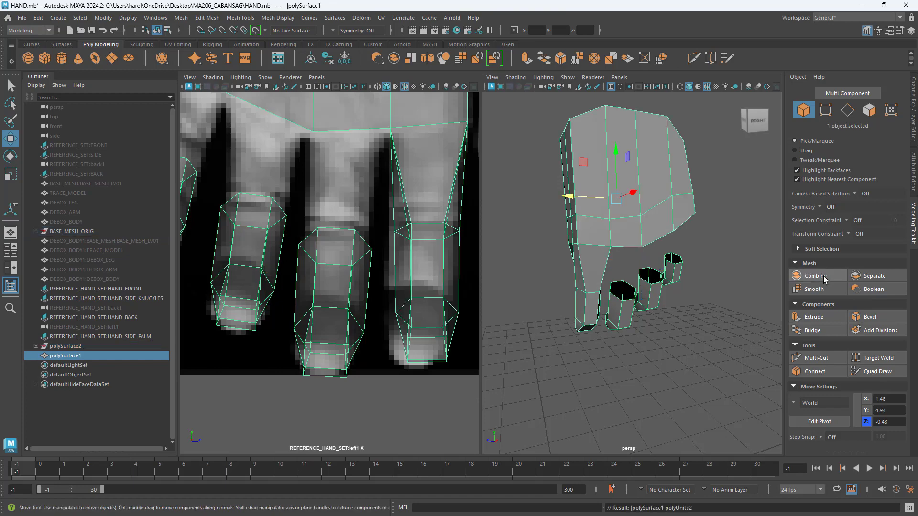
Step: In a maximized perspective view, delete the two knuckle faces of the palm directly above the middle finger segment
left_click_drag(693, 311, 611, 281, "alt")
key("space")
left_click_drag(585, 320, 598, 311, "alt")
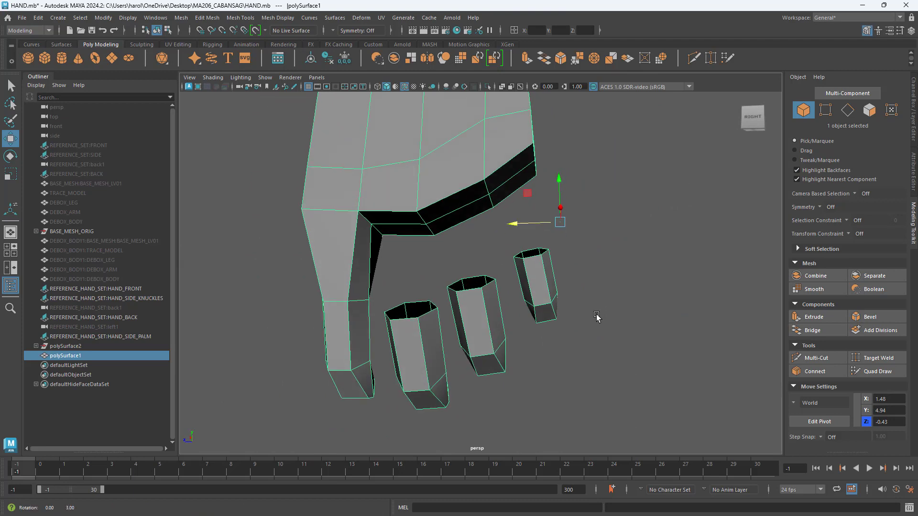
left_click(869, 110)
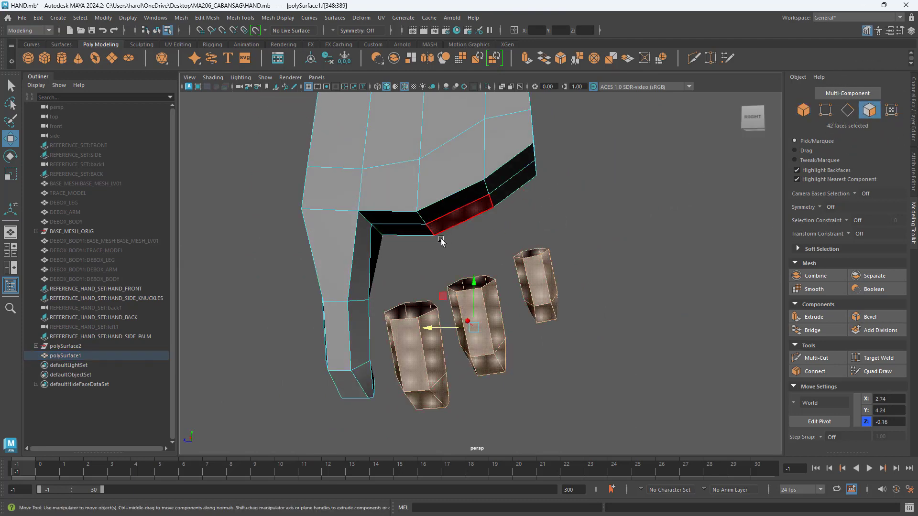
left_click(399, 231)
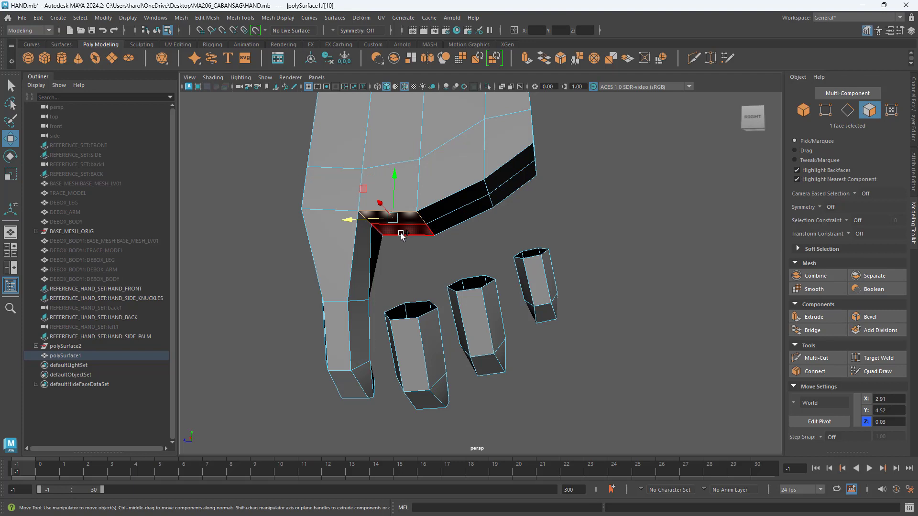
left_click(400, 231, "shift")
left_click_drag(406, 264, 412, 254, "alt")
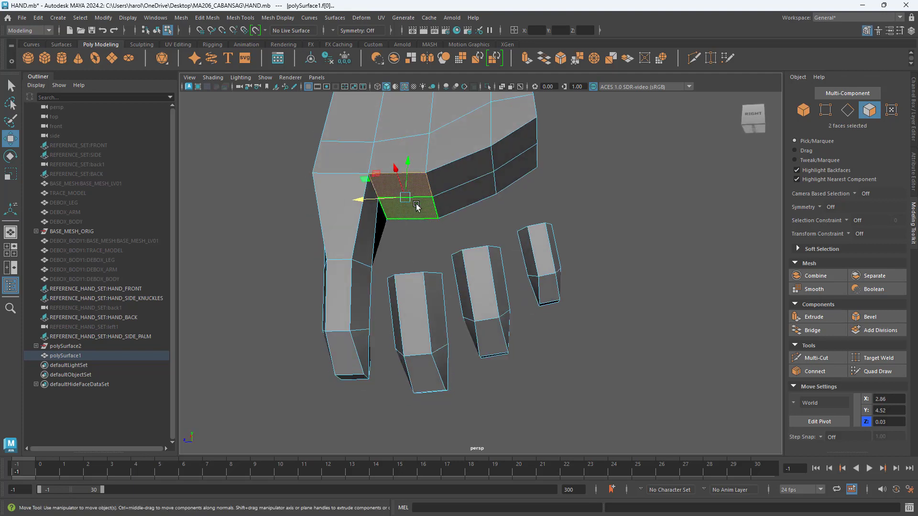
key("Delete")
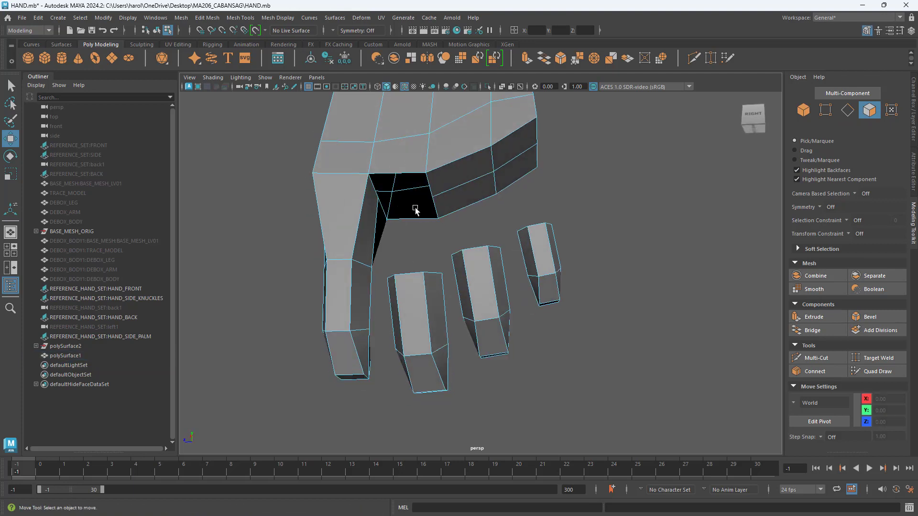
Step: Compare the number of border edges around the palm opening with those around the middle finger segment's open end
left_click_drag(415, 210, 416, 248, "alt")
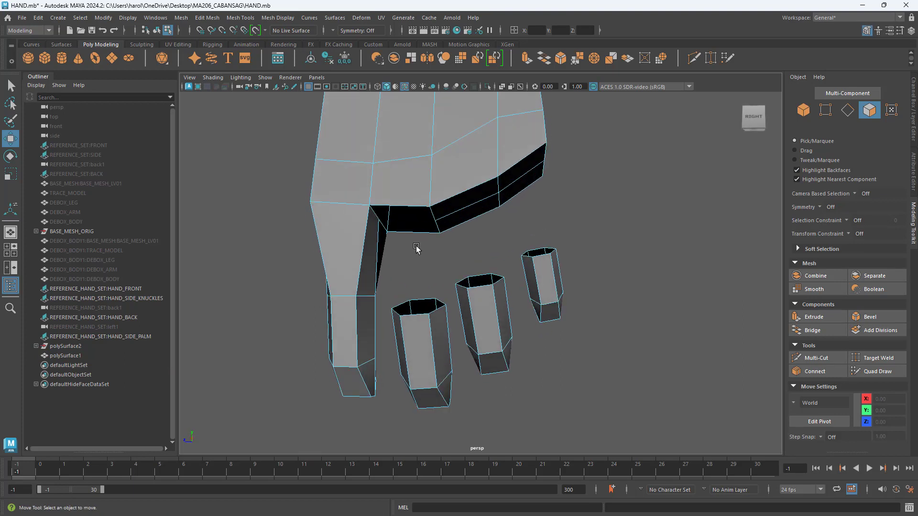
left_click(848, 110)
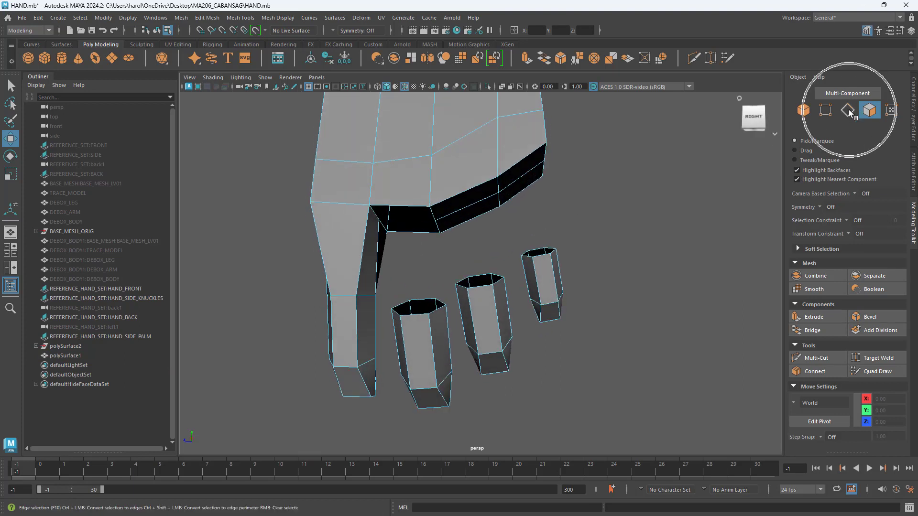
left_click_drag(533, 213, 453, 221, "alt")
left_click(409, 179)
double_click(408, 178)
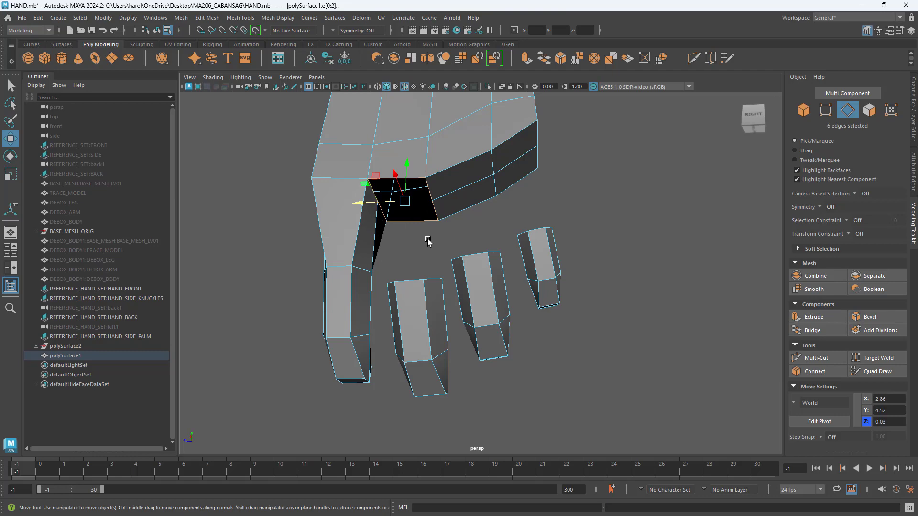
mouse_move(428, 239)
left_mouse_down("alt")
mouse_move(424, 250)
mouse_move(429, 243)
left_mouse_up("alt")
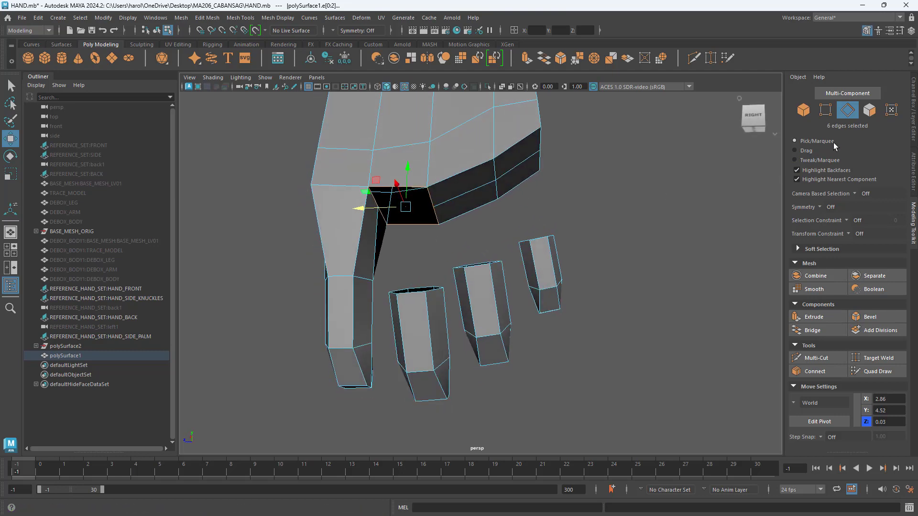
left_click_drag(492, 262, 445, 317, "alt")
double_click(428, 316)
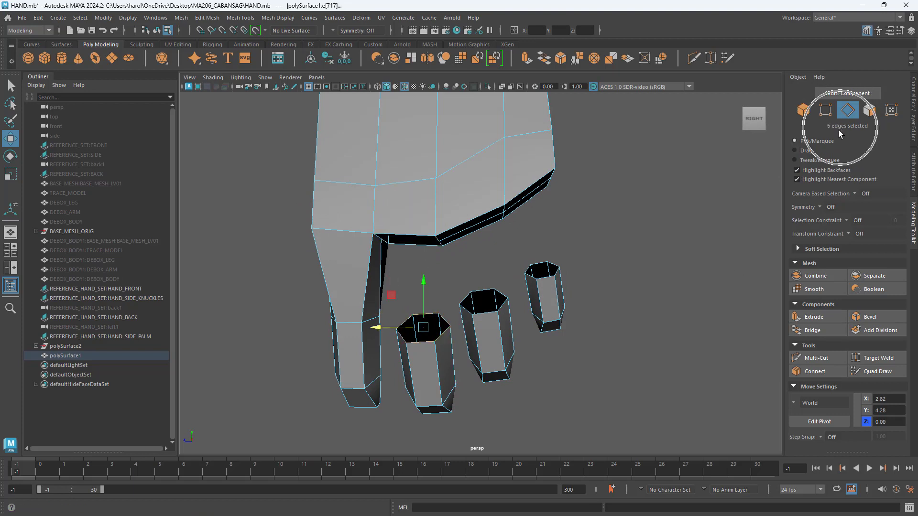
Step: Bridge the border edges of the palm opening to the border edges of the middle finger segment's open end
left_click_drag(439, 315, 445, 255, "alt")
left_click(444, 255)
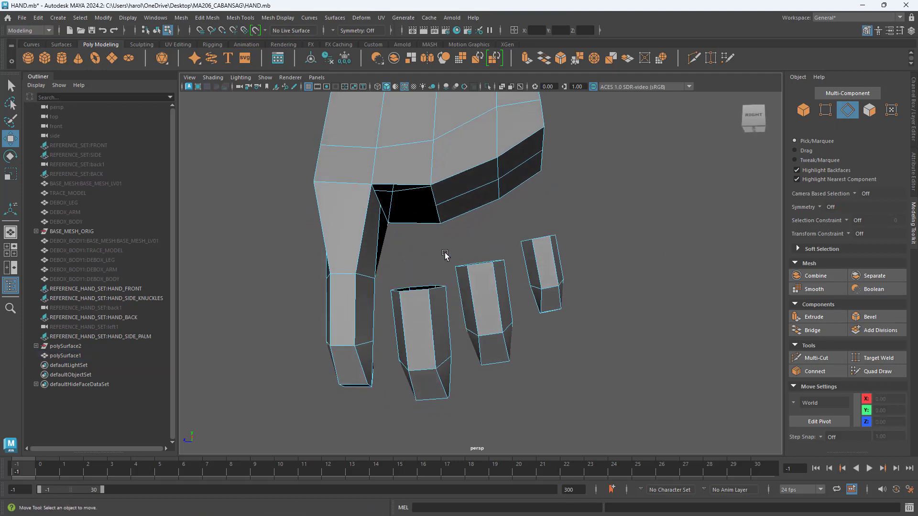
double_click(409, 184)
left_click_drag(430, 260, 432, 275, "alt")
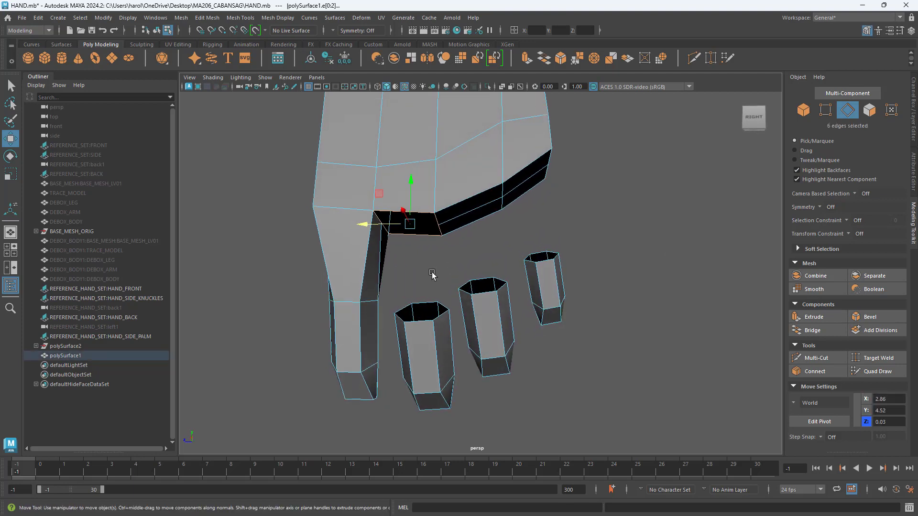
double_click(423, 303, "shift")
mouse_move(517, 322)
left_mouse_down("alt")
mouse_move(514, 330)
mouse_move(521, 322)
left_mouse_up("alt")
left_click(845, 130)
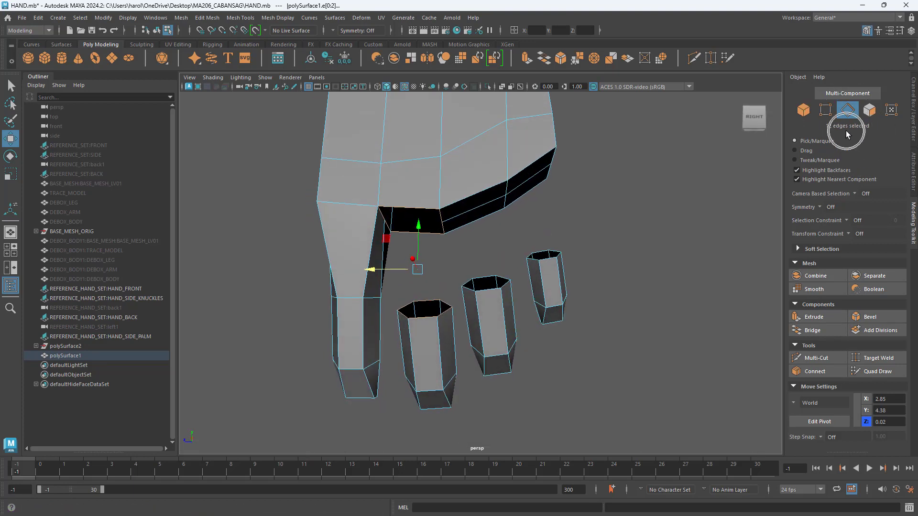
left_click_drag(485, 256, 490, 251, "alt")
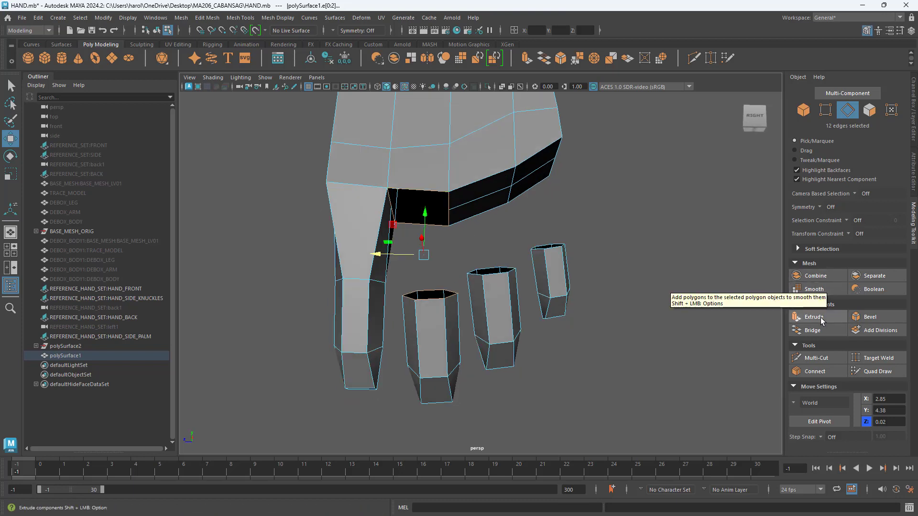
left_click(822, 331)
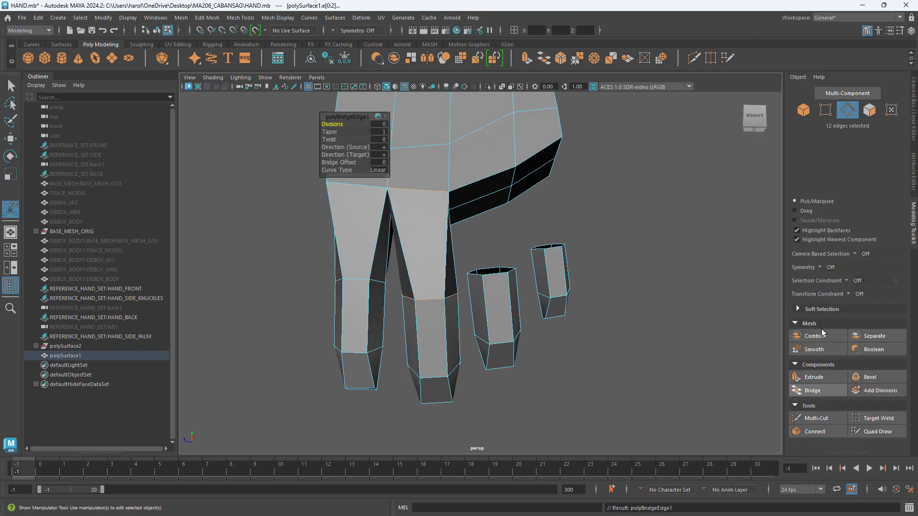
left_click_drag(641, 342, 524, 263, "alt")
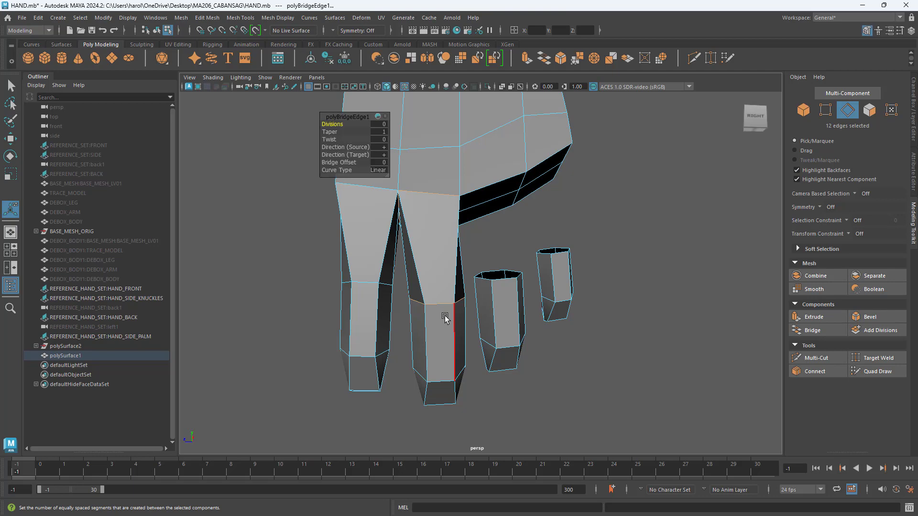
key("w")
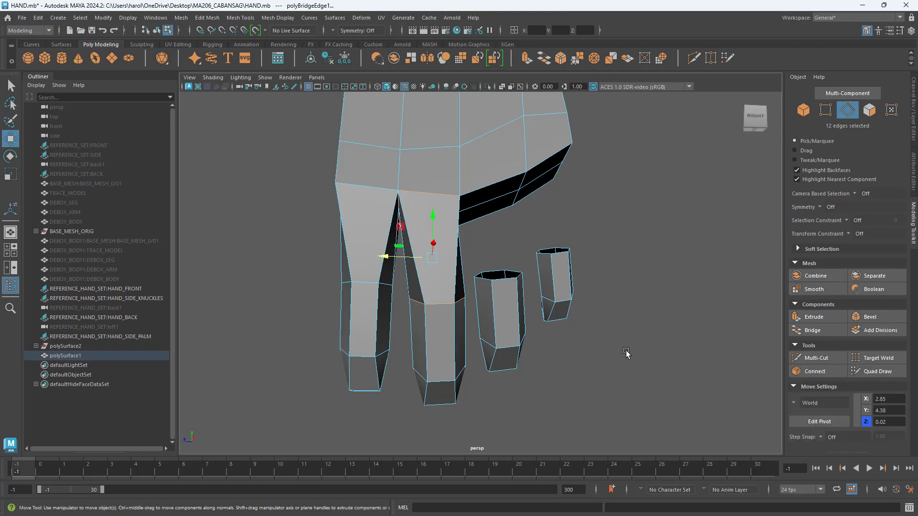
Step: Shift the edge loop where the middle finger segment meets its new bridge slightly along Z, to about 0.01
left_click_drag(445, 313, 631, 369, "alt")
left_click(626, 366)
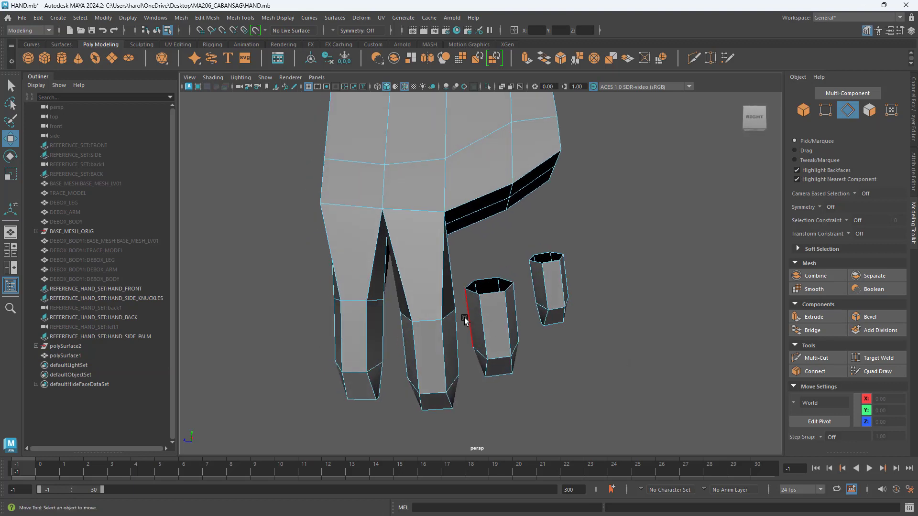
double_click(445, 315)
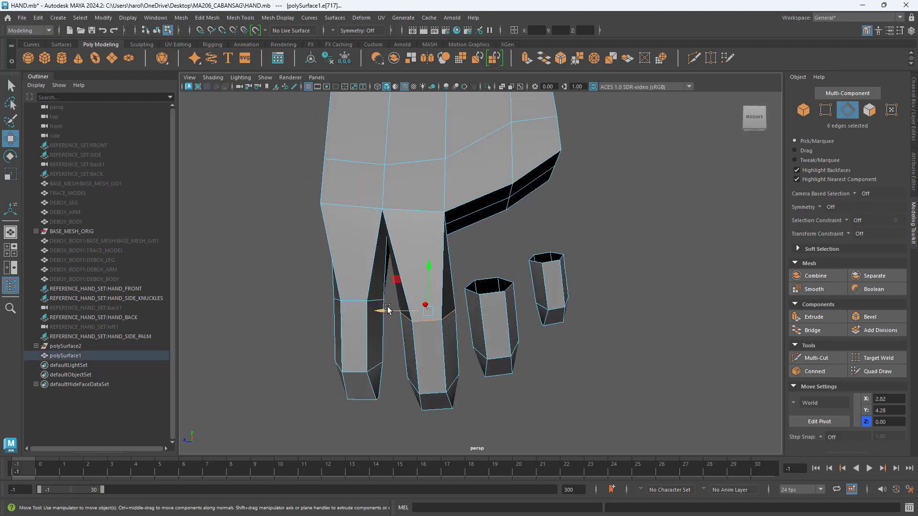
left_click_drag(389, 310, 384, 310)
left_click_drag(560, 340, 550, 338, "alt")
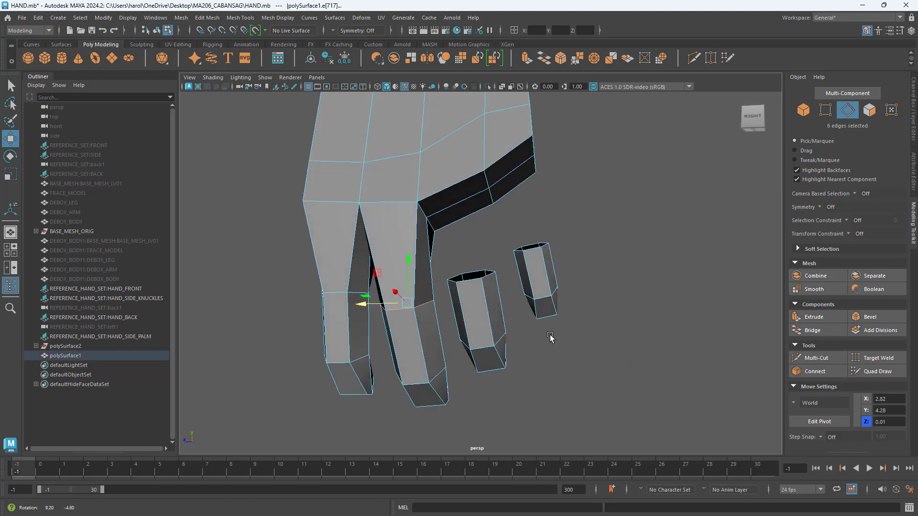
Step: Delete the two knuckle faces of the palm directly above the ring finger segment
left_click_drag(568, 287, 574, 303, "alt")
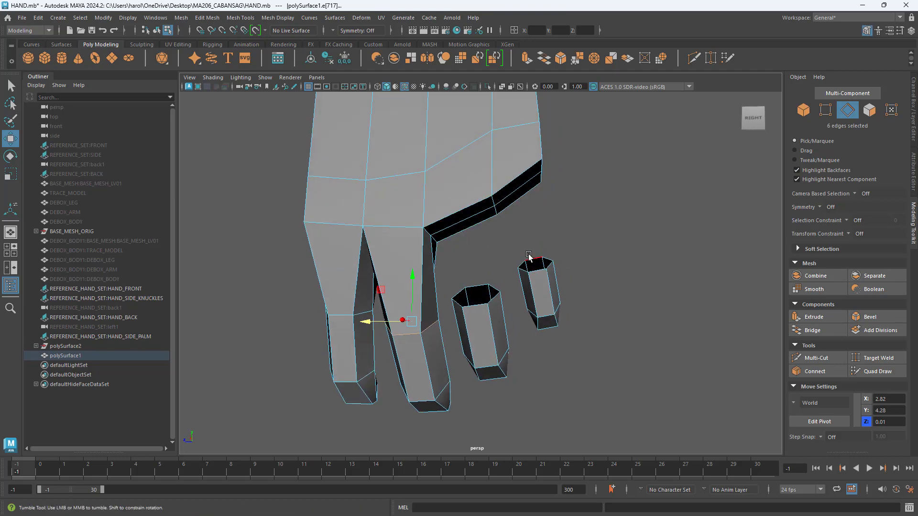
left_click_drag(539, 257, 562, 243, "alt")
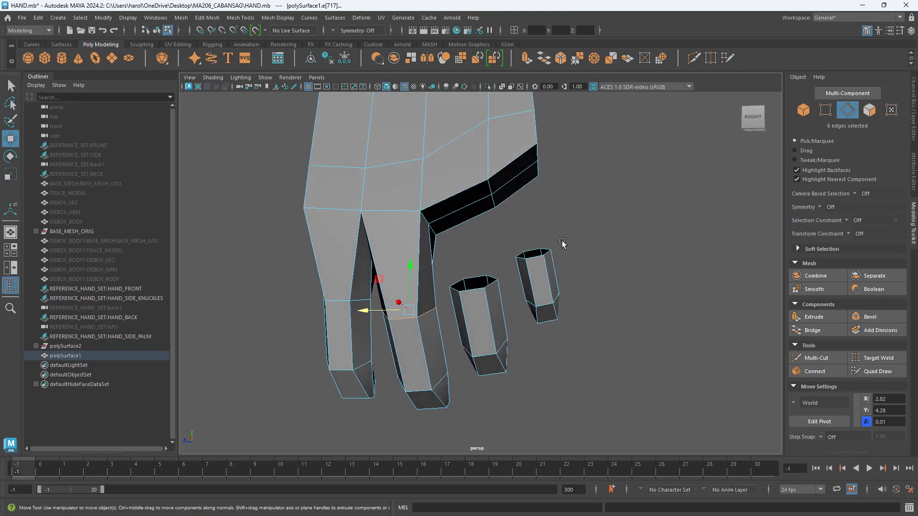
left_click(869, 110)
left_click(616, 201)
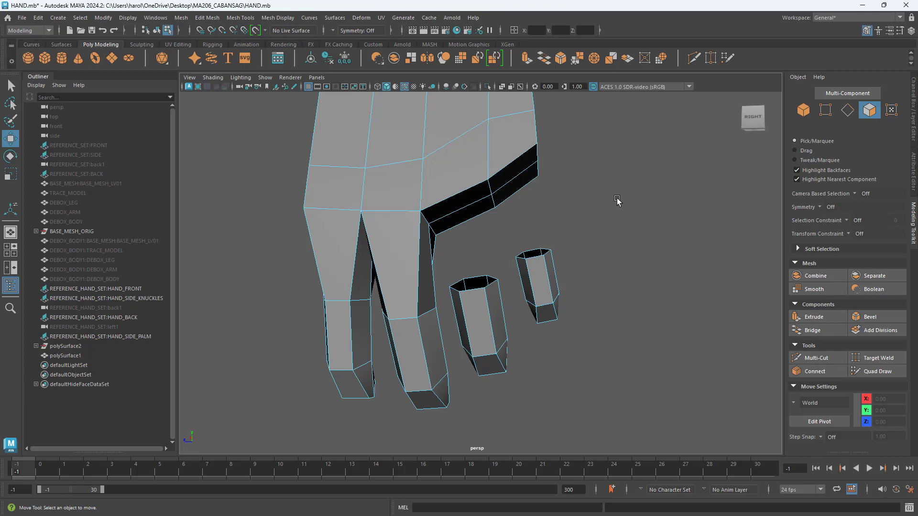
left_click(459, 201)
left_click(460, 218, "shift")
mouse_move(461, 218)
left_mouse_down("alt")
mouse_move(456, 256)
mouse_move(470, 221)
left_mouse_up("alt")
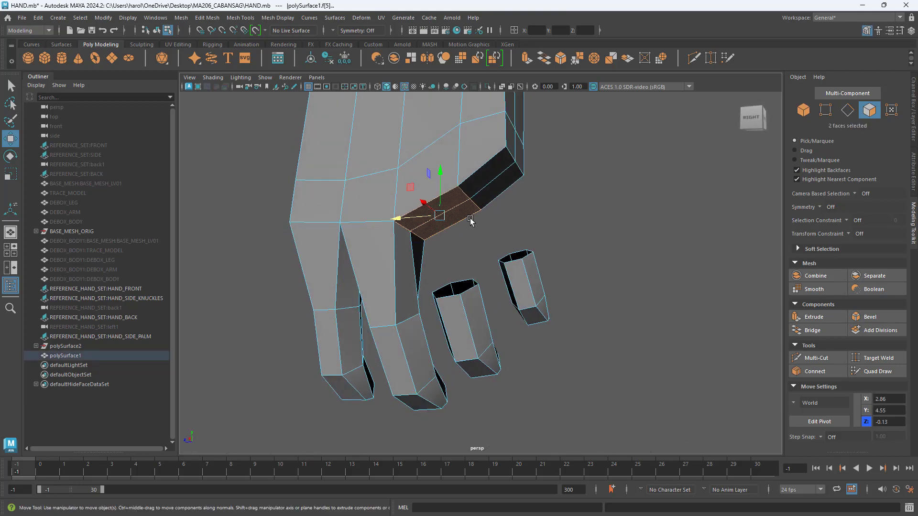
key("Delete")
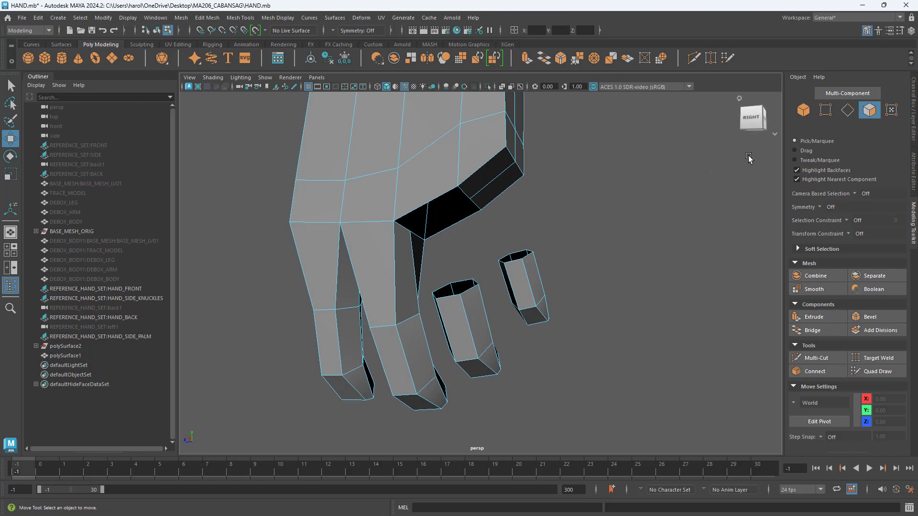
Step: Bridge the palm opening's border edges above the ring finger to the ring finger segment's open end
left_click(849, 111)
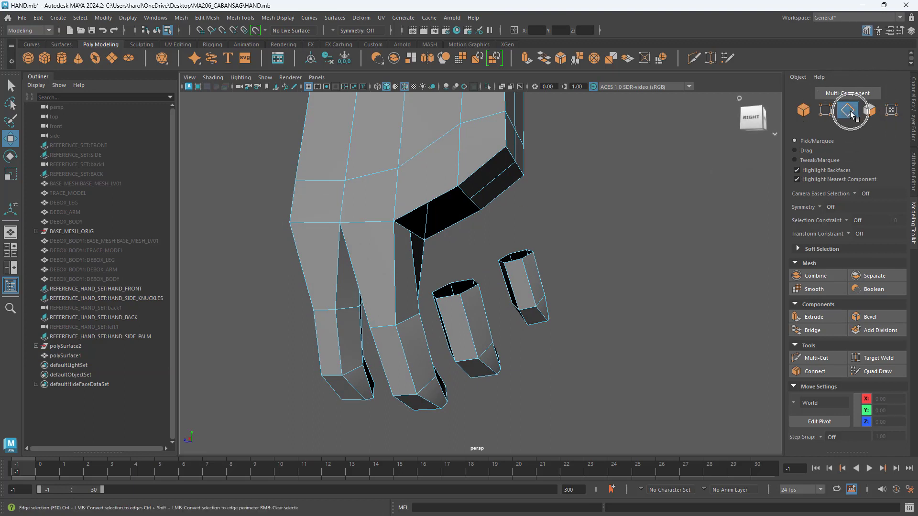
double_click(435, 203)
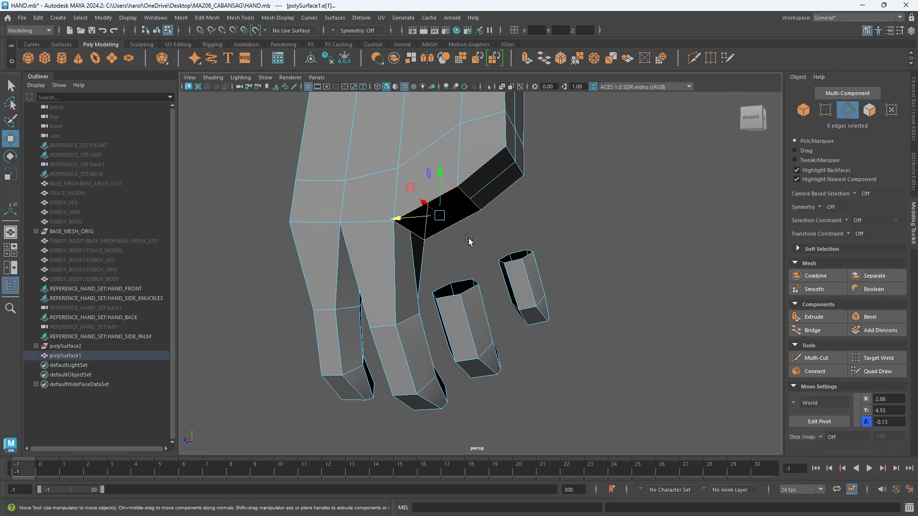
left_click_drag(472, 234, 475, 195, "alt")
left_click_drag(475, 227, 465, 267, "alt")
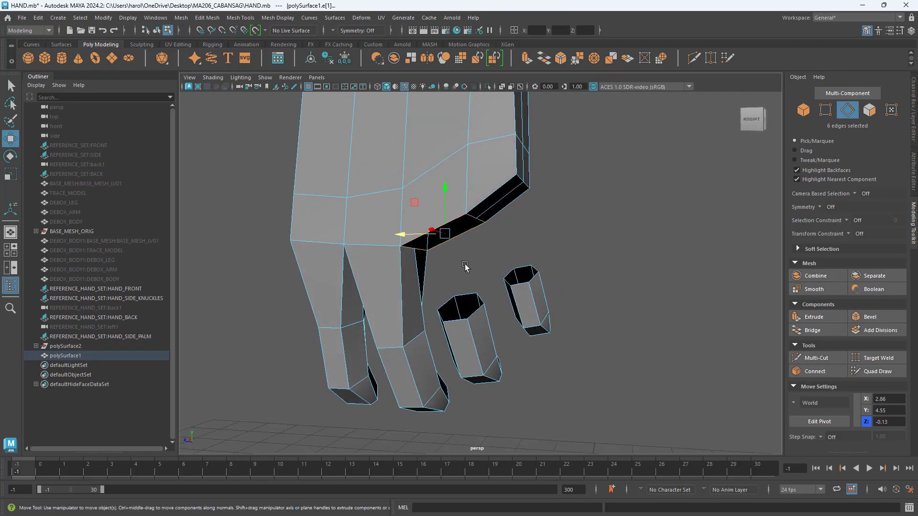
left_click_drag(480, 329, 456, 313, "alt")
double_click(464, 300, "shift")
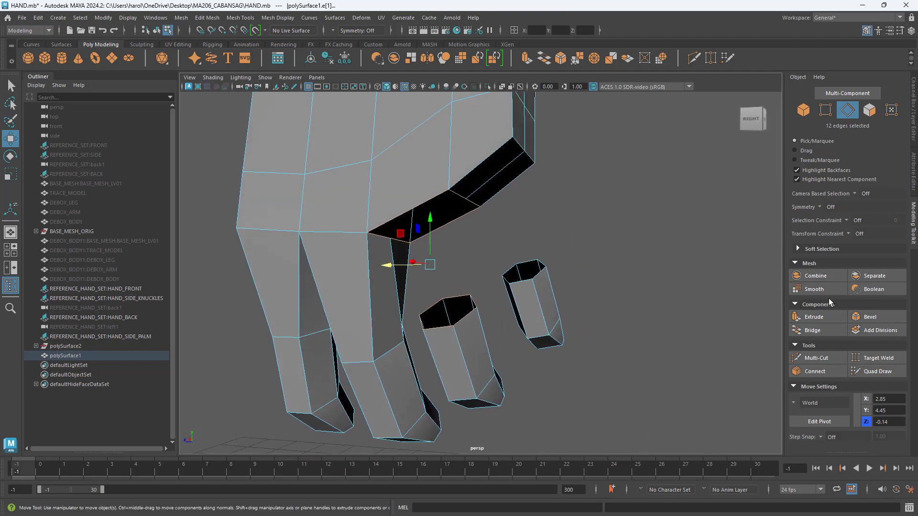
left_click(829, 332)
left_click_drag(440, 319, 458, 312, "alt")
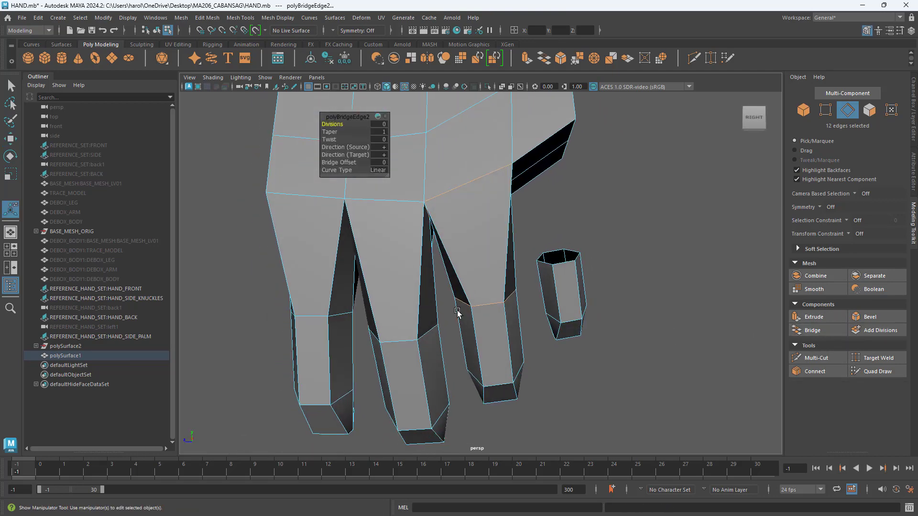
key("q")
Step: Delete the two remaining knuckle faces of the palm above the little finger segment
left_click_drag(653, 368, 624, 358, "alt")
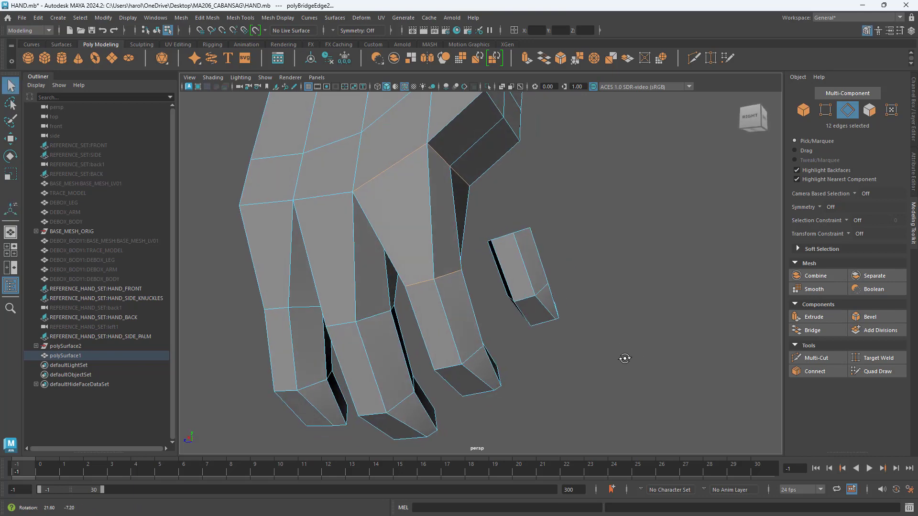
left_click(869, 110)
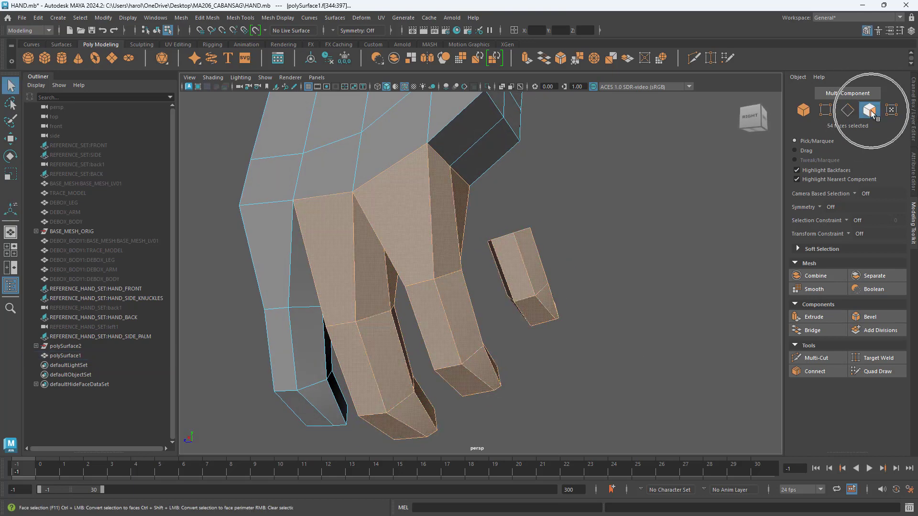
left_click(722, 202)
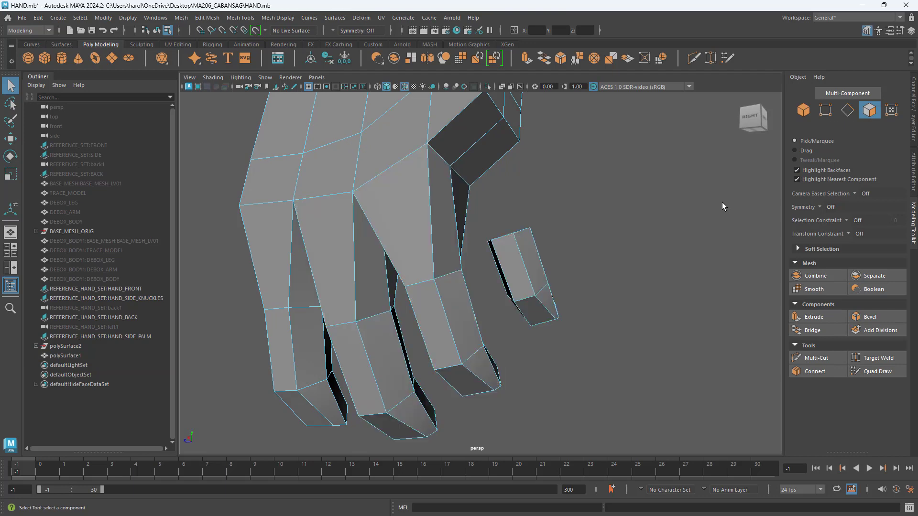
left_click(461, 121)
left_click(472, 151, "shift")
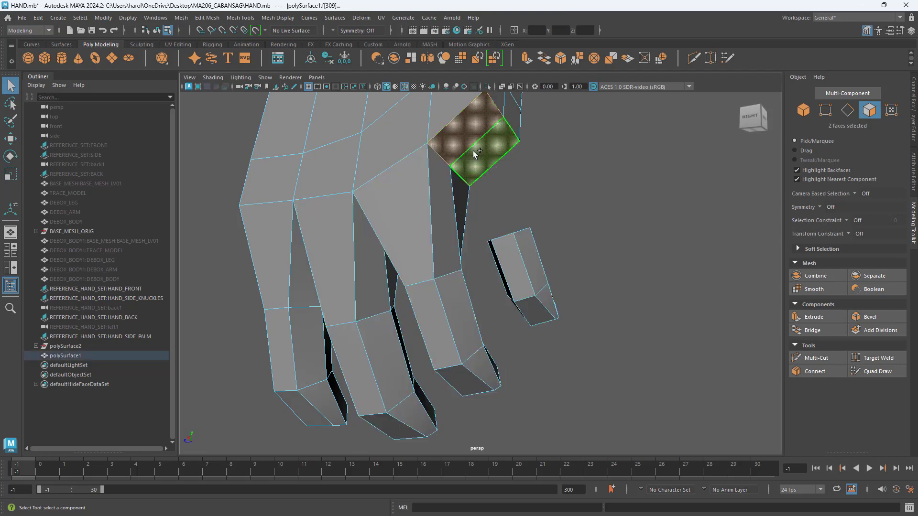
key("Delete")
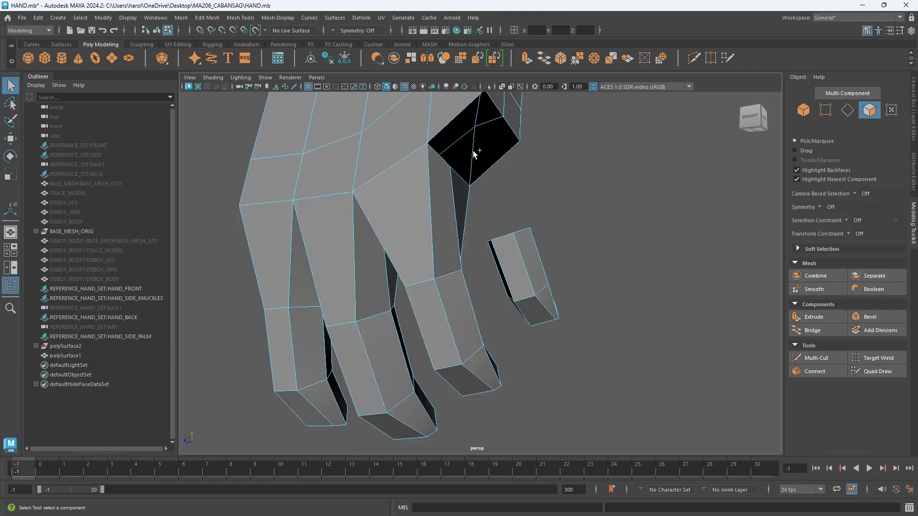
Step: Bridge the last palm opening's border edges to the open end of the little finger segment, then clear the selection
left_click_drag(472, 150, 507, 205, "alt")
left_click(847, 110)
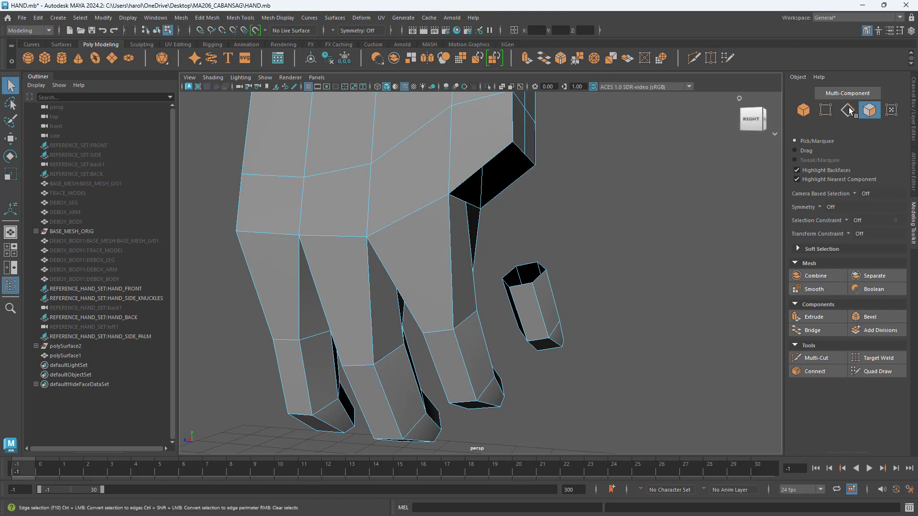
double_click(497, 154)
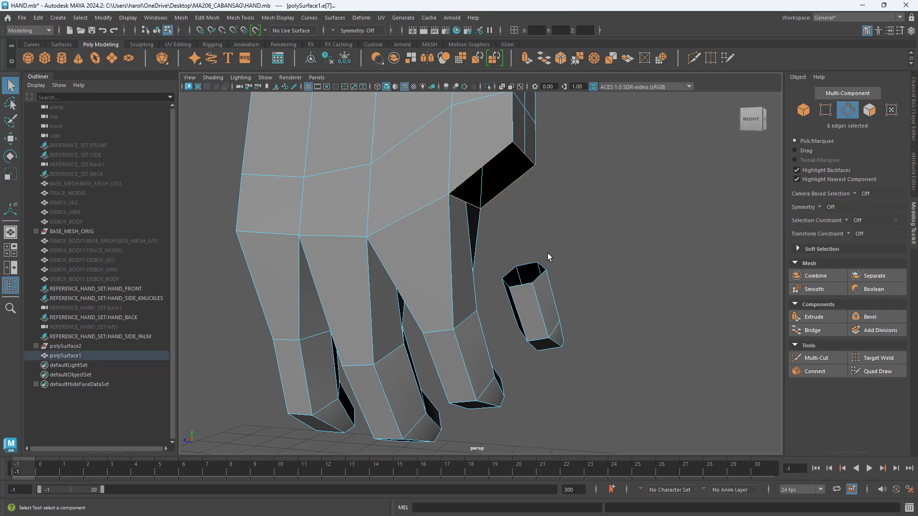
left_click_drag(582, 280, 581, 271, "alt")
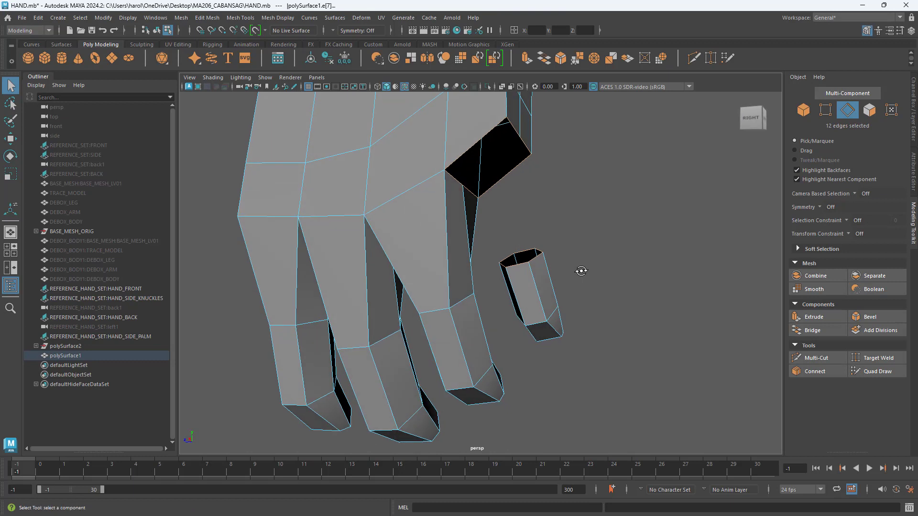
left_click(821, 331)
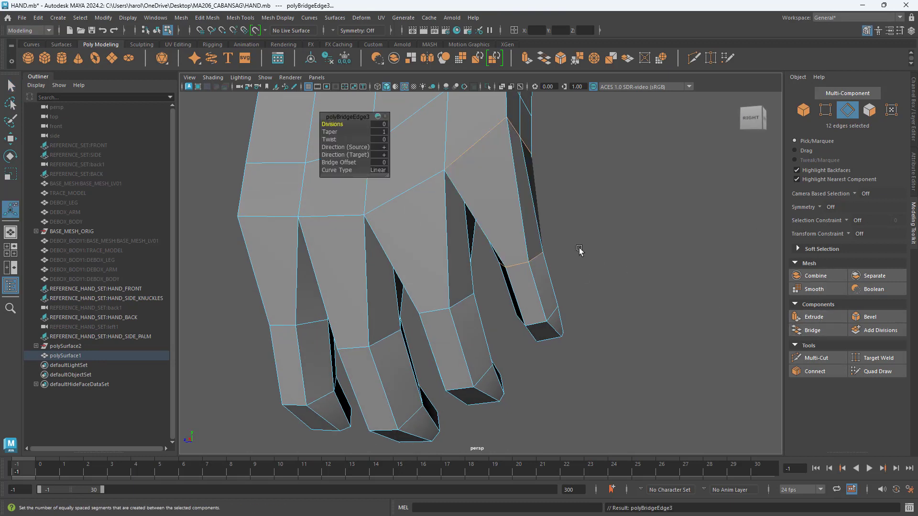
key("q")
left_click_drag(578, 250, 535, 286, "alt")
left_click(643, 266)
Step: Compare the four connected fingers with the palm reference image in the two-panel layout
key("space")
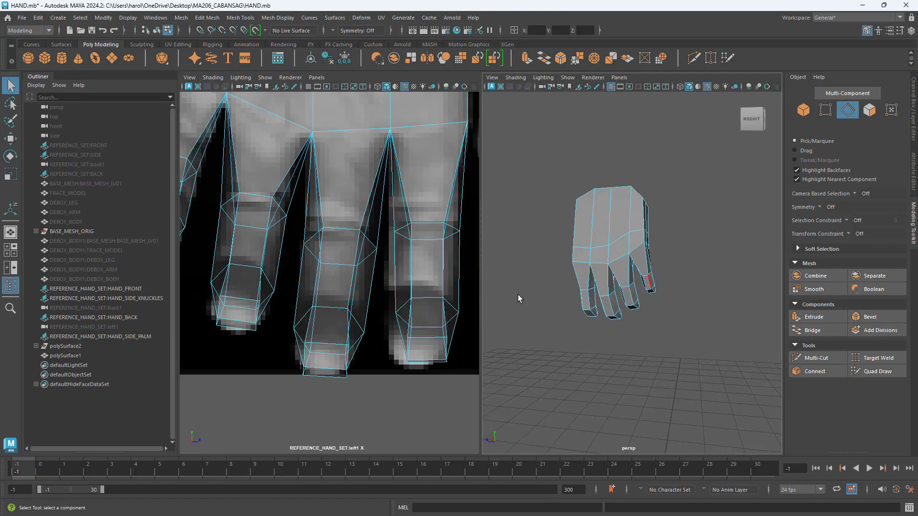
scroll(382, 233, "down", 5)
scroll(367, 233, "up", 8)
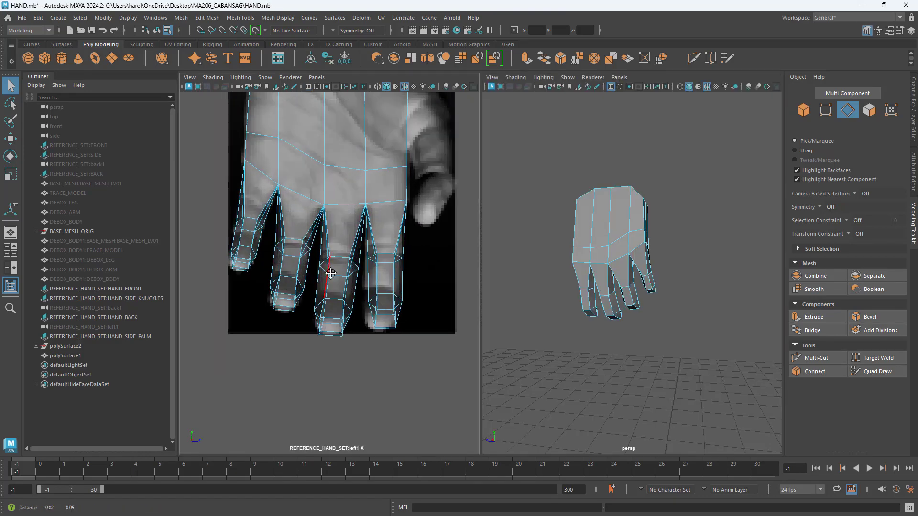
scroll(293, 272, "up", 2)
scroll(294, 270, "down", 9)
scroll(347, 287, "up", 7)
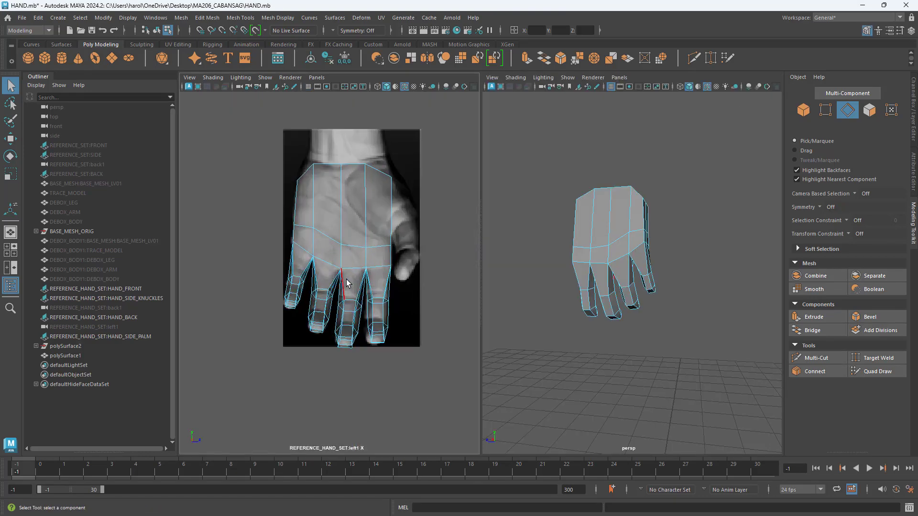
middle_click_drag(370, 283, 354, 288, "alt")
left_click(374, 318)
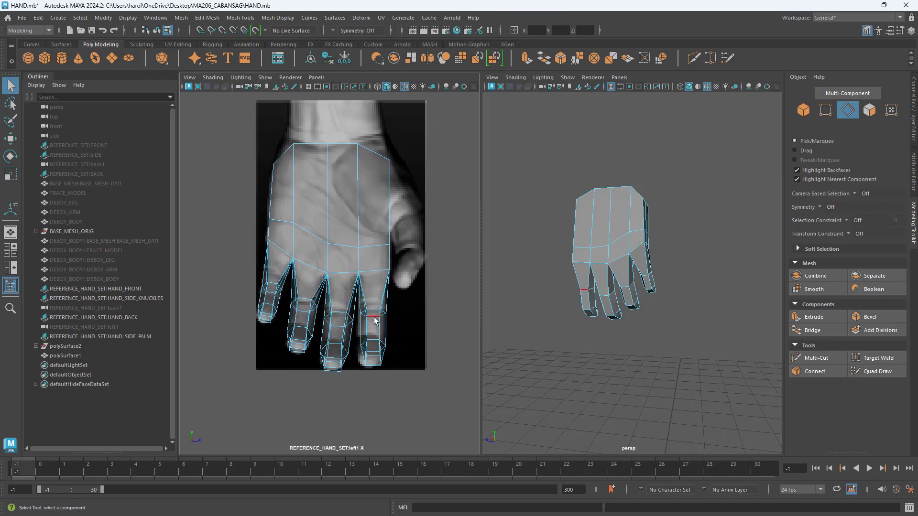
Step: Switch the reference view to the front orthographic camera to show the hand and fingers in profile
left_click(317, 78)
mouse_move(334, 106)
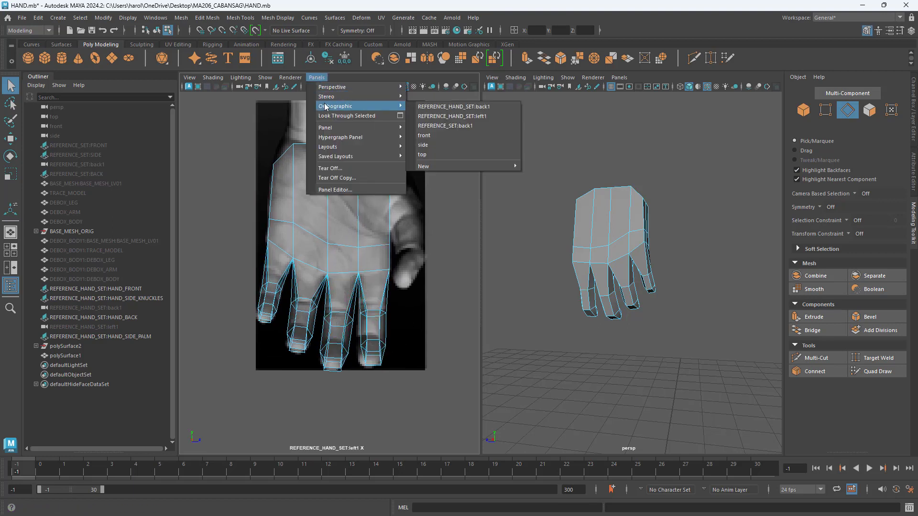
left_click(455, 137)
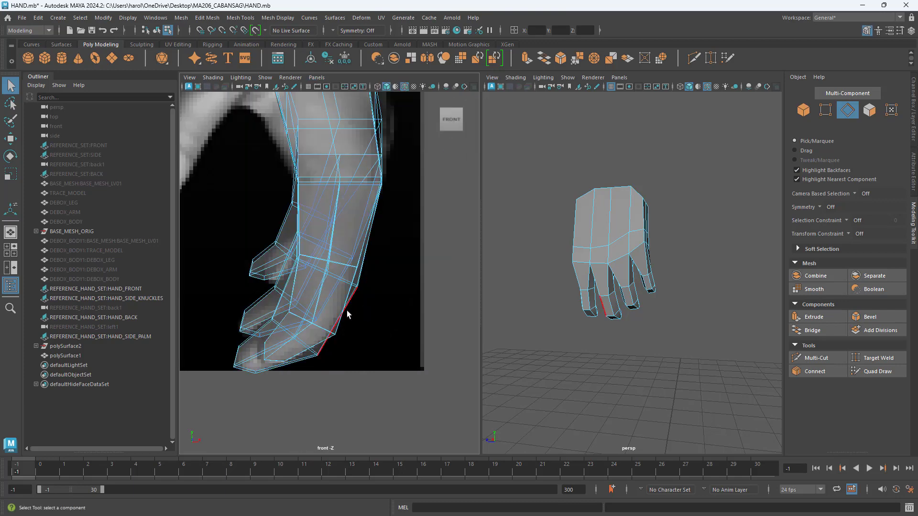
Step: Switch the reference view to the side orthographic camera to show the fingers over the palm reference image
middle_click_drag(341, 259, 350, 318, "alt")
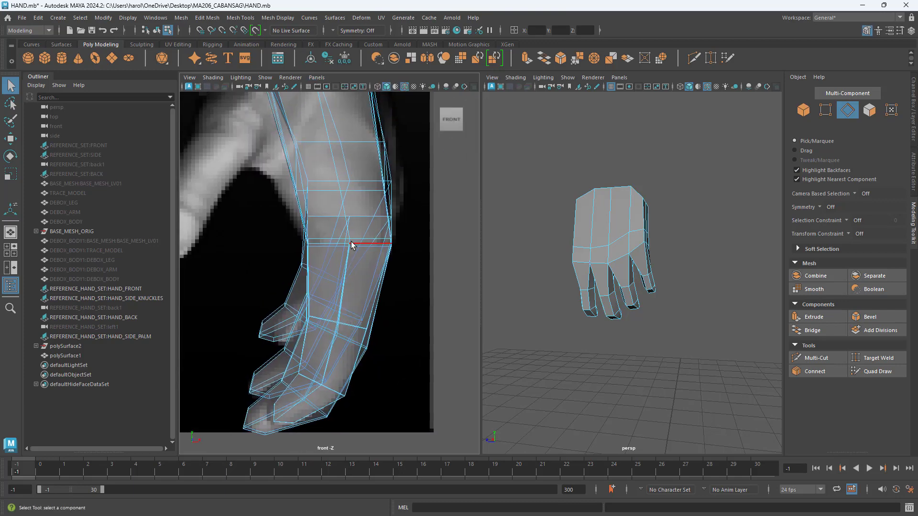
left_click(317, 77)
mouse_move(327, 108)
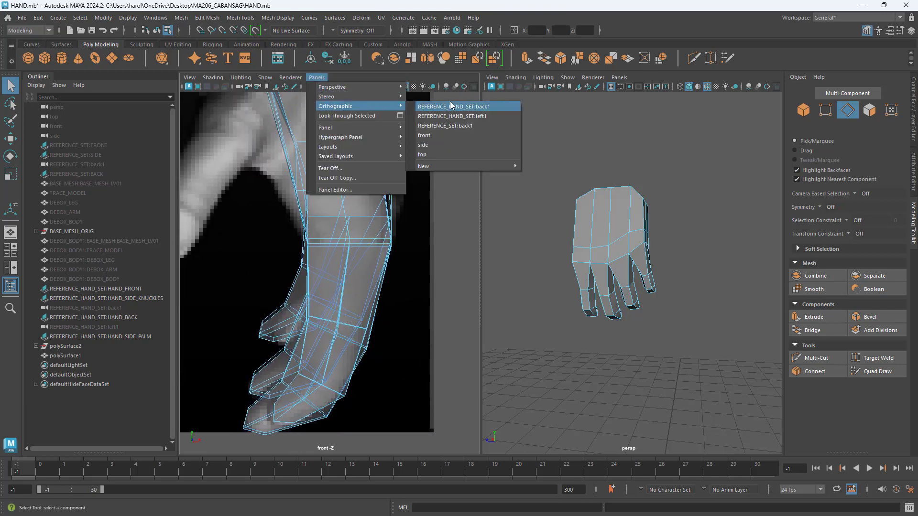
left_click(452, 139)
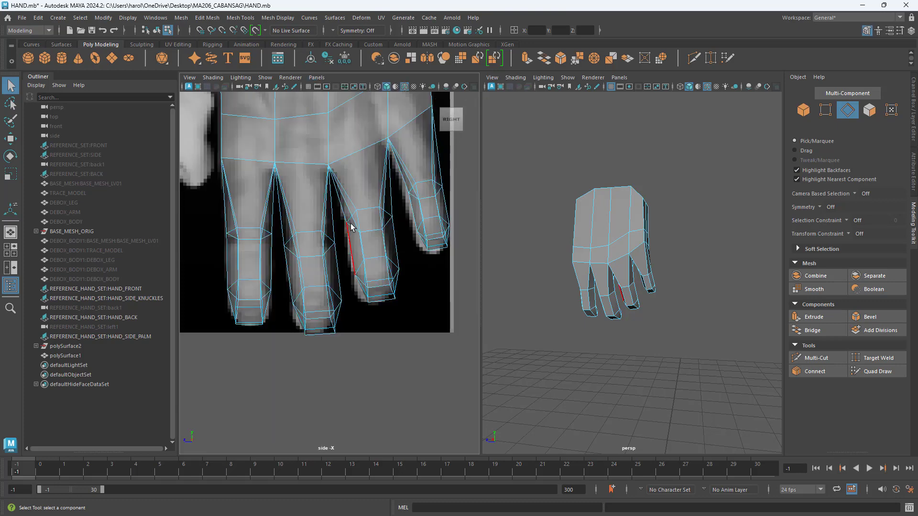
middle_click_drag(345, 231, 315, 314, "alt")
middle_click_drag(419, 288, 390, 273, "alt")
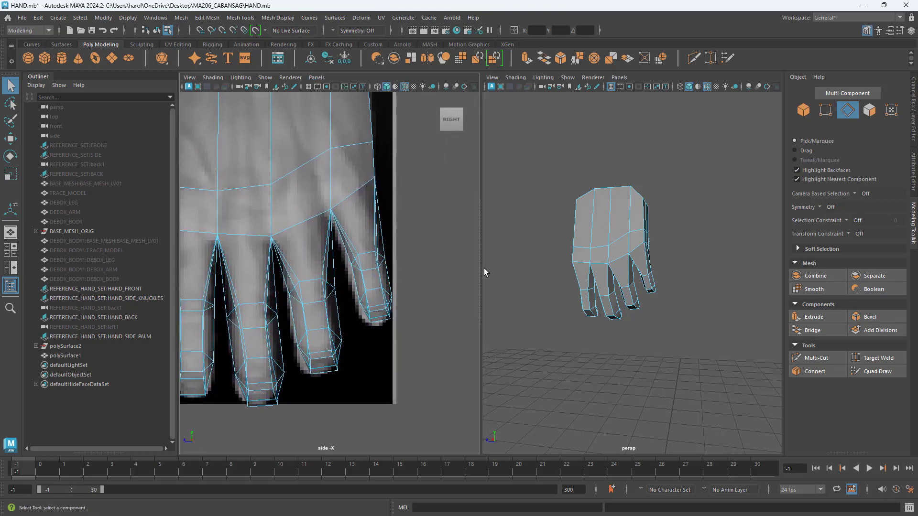
Step: Shift all vertices of the little finger segment slightly along Z toward the ring finger to match the palm reference, then clear the selection
left_click(828, 114)
left_click_drag(419, 238, 345, 340)
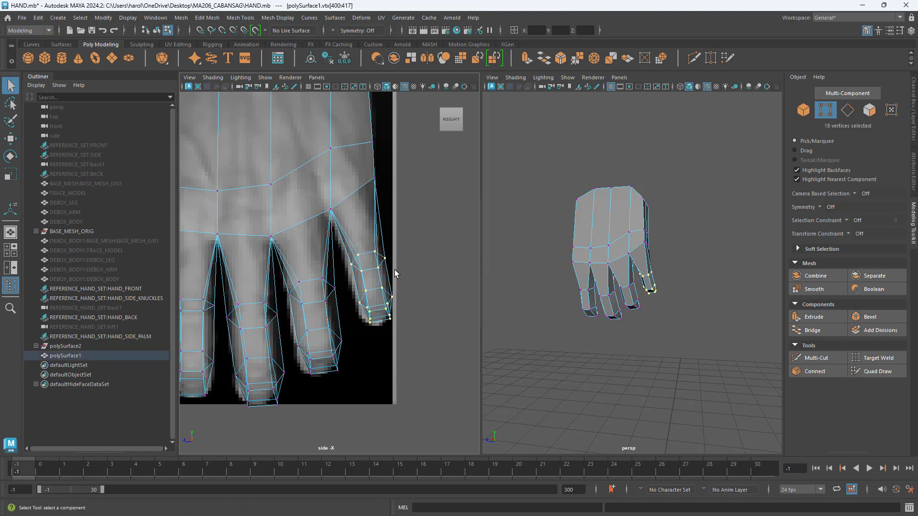
key("w")
left_click_drag(337, 259, 340, 264)
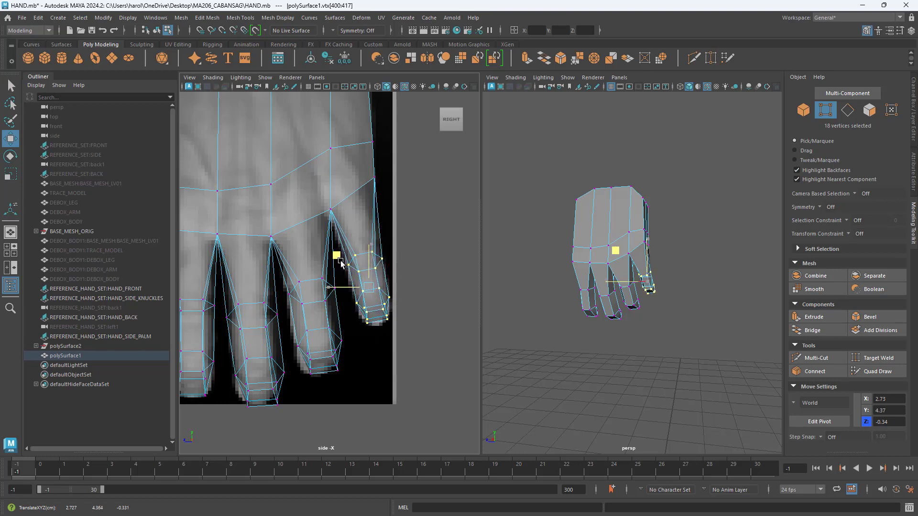
left_click(427, 356)
Step: Lasso-select the vertices of the middle finger segment and move them slightly toward the index finger to match the reference
middle_click_drag(383, 350, 444, 319, "alt")
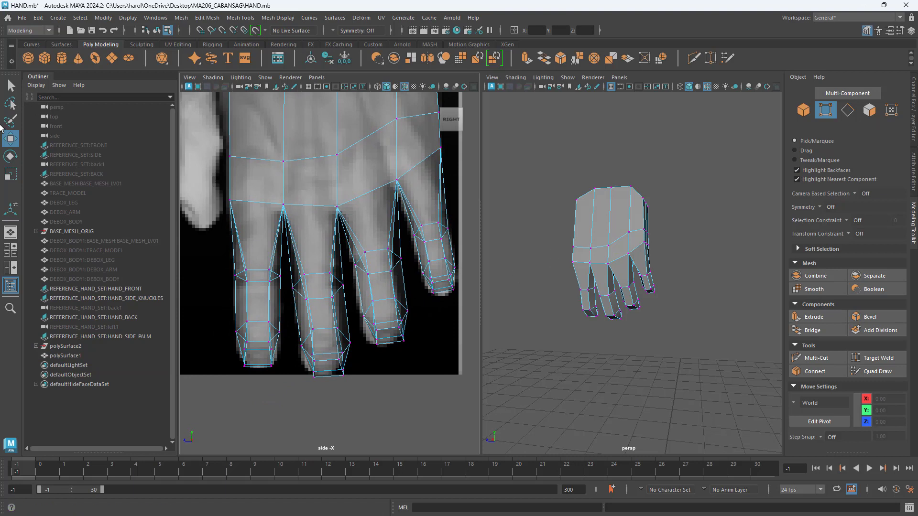
left_click(10, 103)
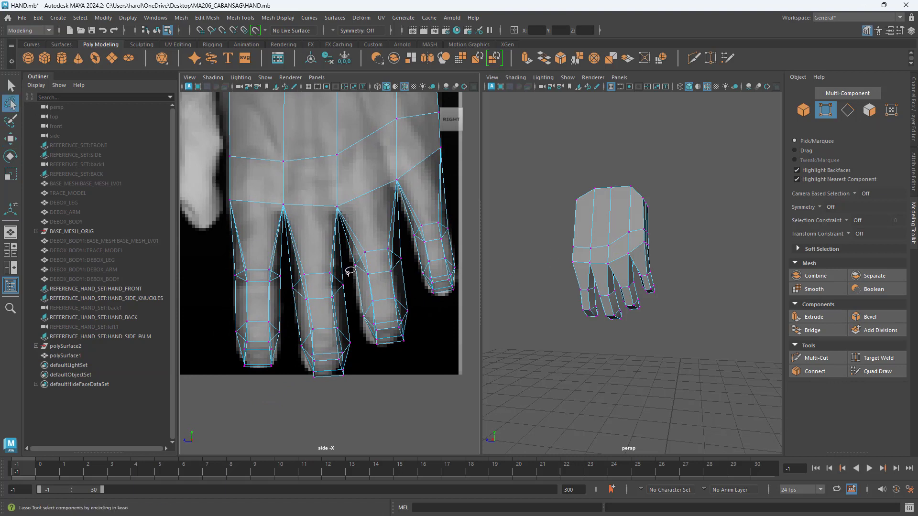
mouse_move(321, 258)
left_mouse_down()
mouse_move(303, 272)
mouse_move(293, 330)
mouse_move(326, 383)
mouse_move(358, 328)
left_mouse_up()
left_click_drag(354, 279, 348, 293)
key("e")
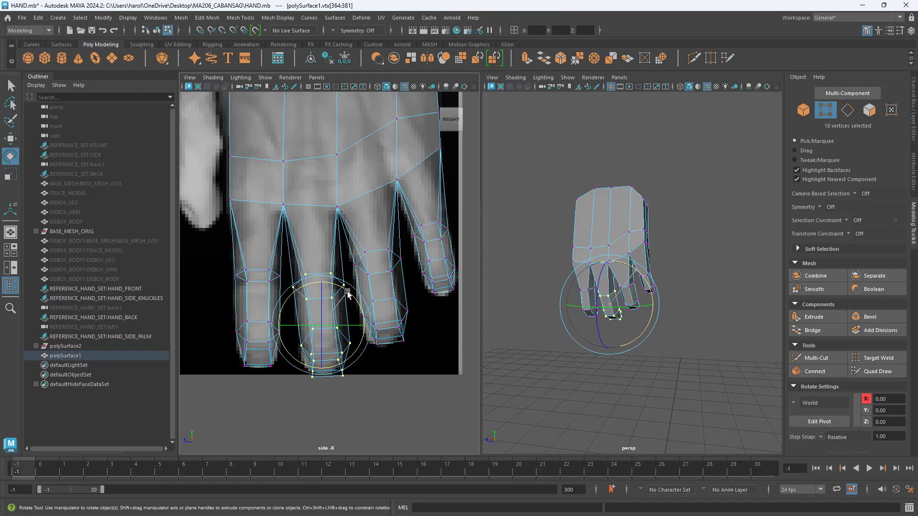
key("w")
left_click_drag(287, 331, 284, 331)
Step: Return to object selection on the hand mesh and compare its overall shape with the palm reference and in perspective
left_click_drag(561, 313, 615, 297, "alt")
left_click(804, 110)
left_click_drag(555, 268, 617, 302, "alt")
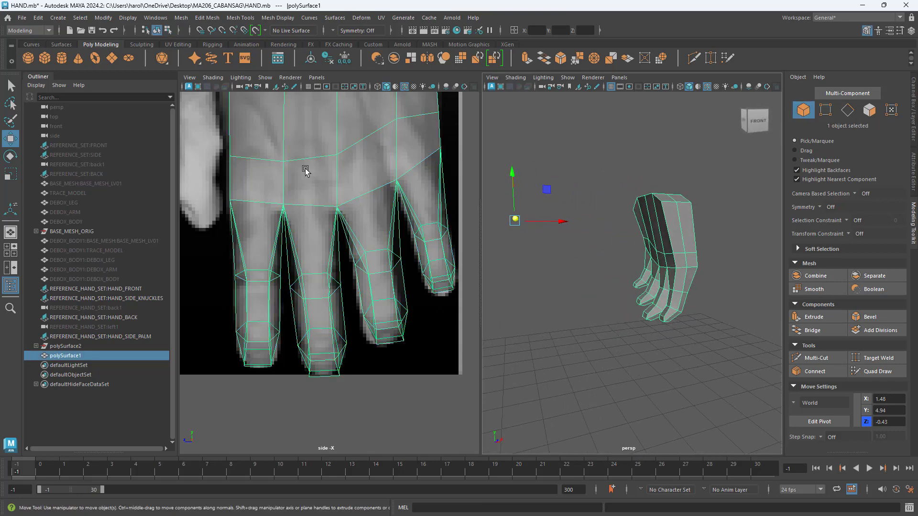
scroll(328, 264, "down", 10)
scroll(328, 266, "up", 8)
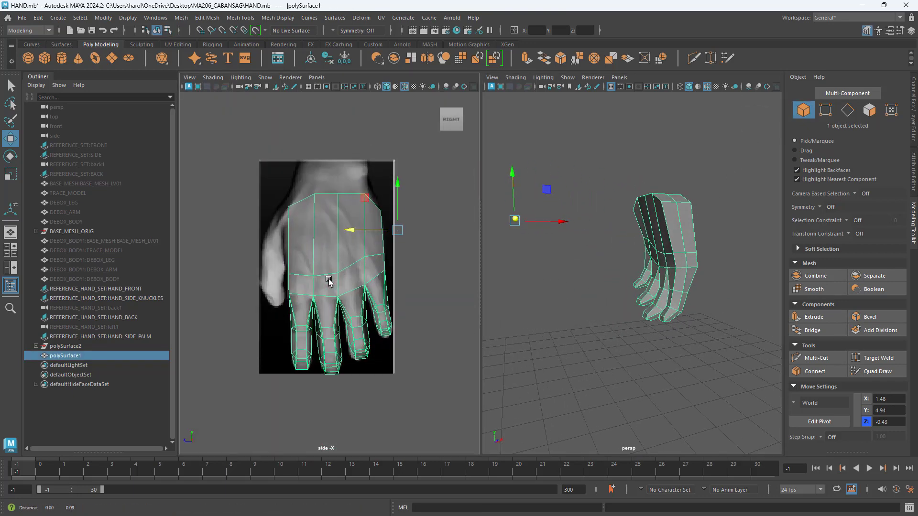